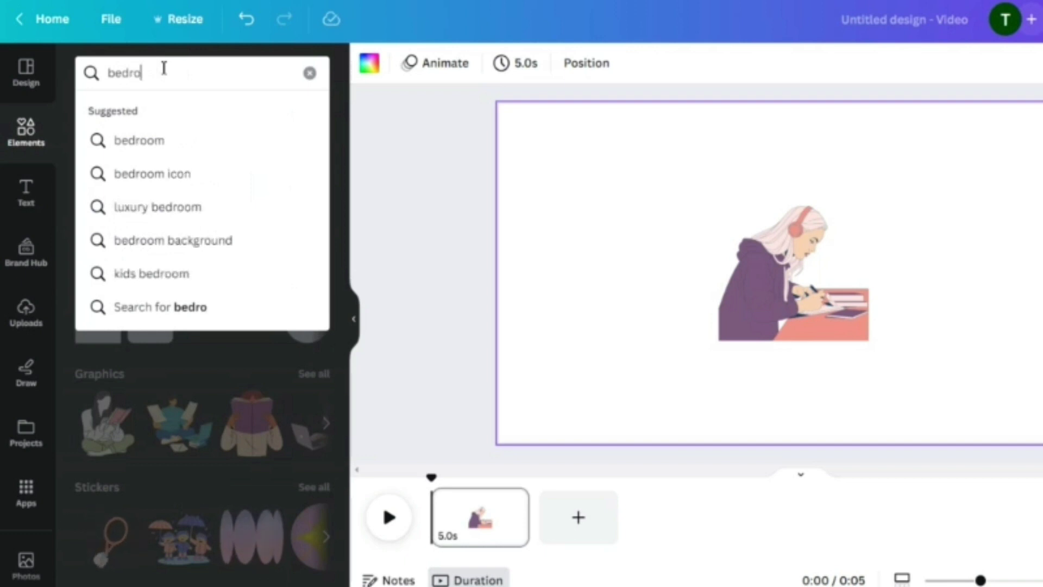
- Search the elements for "bedroom background" and add the blue bedroom and the empty purple room from the graphics results
{"action": "type", "text": "backgrou"}
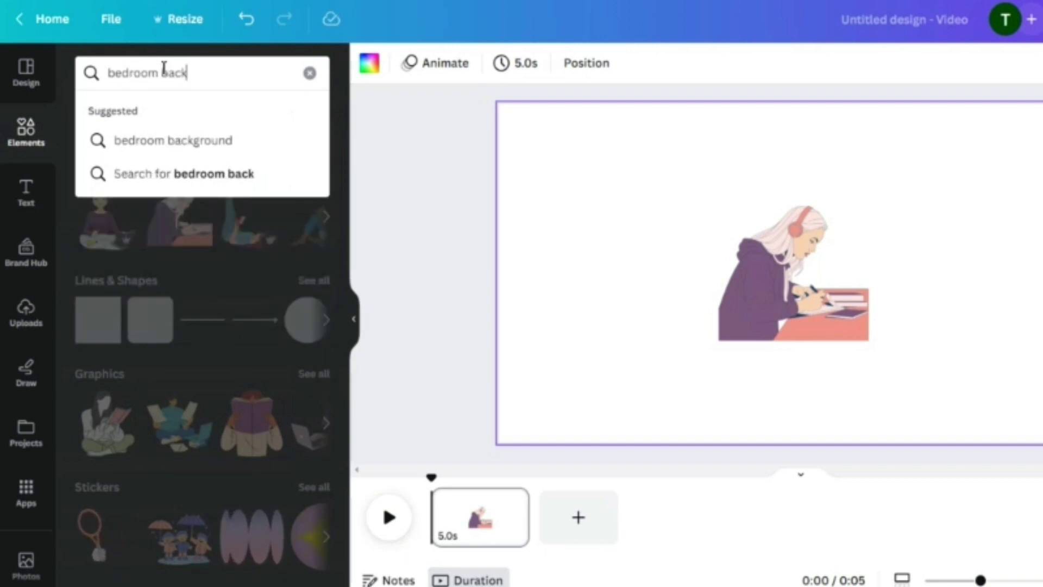
{"action": "type", "text": "nd"}
{"action": "key", "text": "Return"}
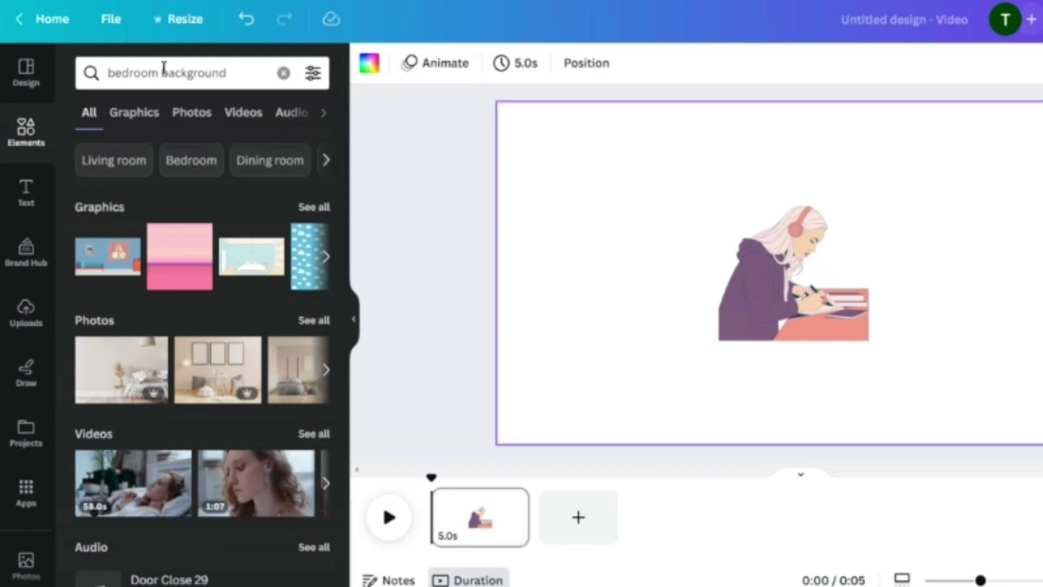
{"action": "left_click", "coordinate": [315, 208]}
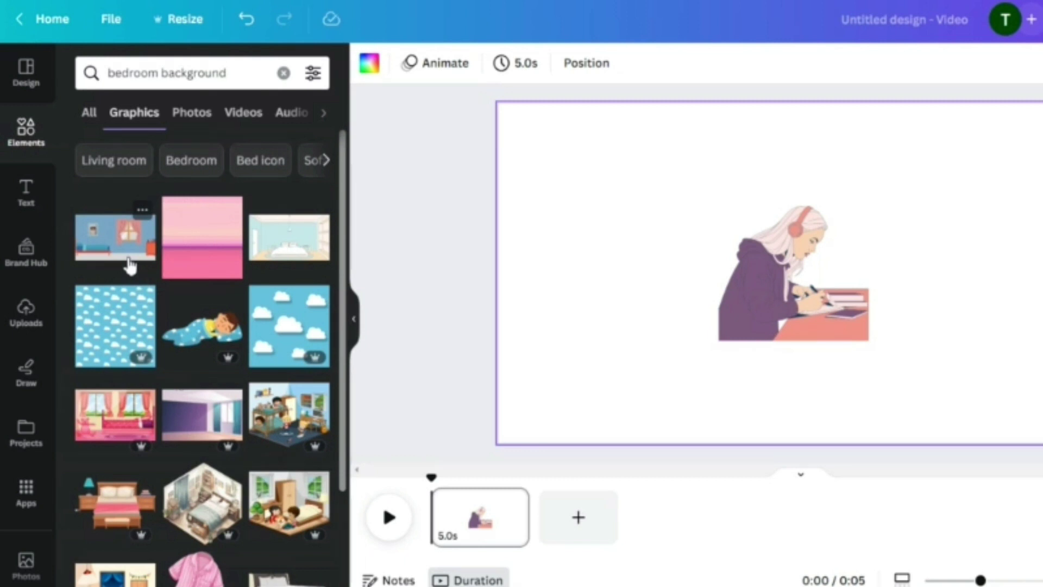
{"action": "left_click", "coordinate": [129, 266]}
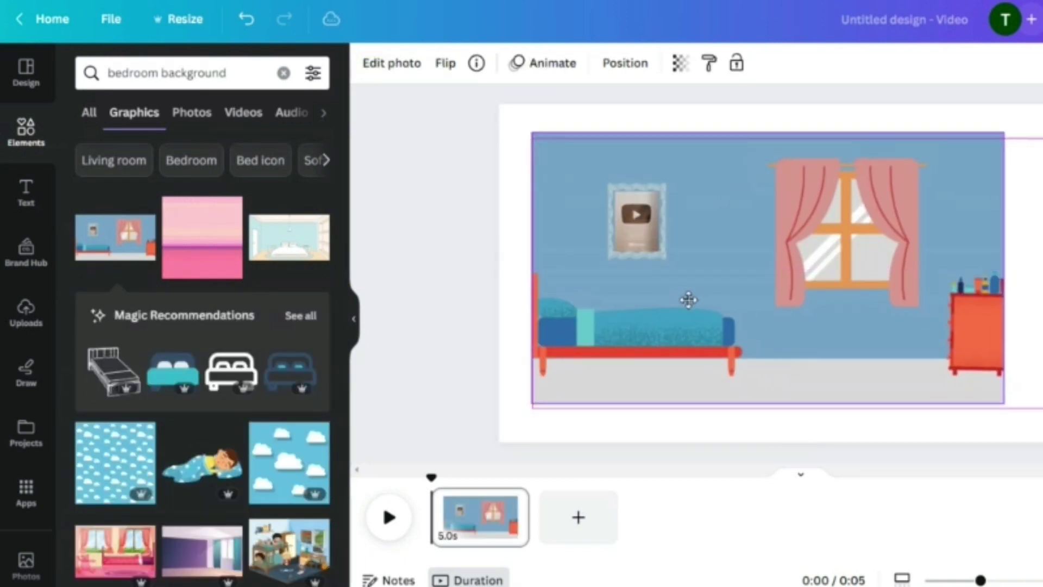
{"action": "left_click", "coordinate": [218, 430]}
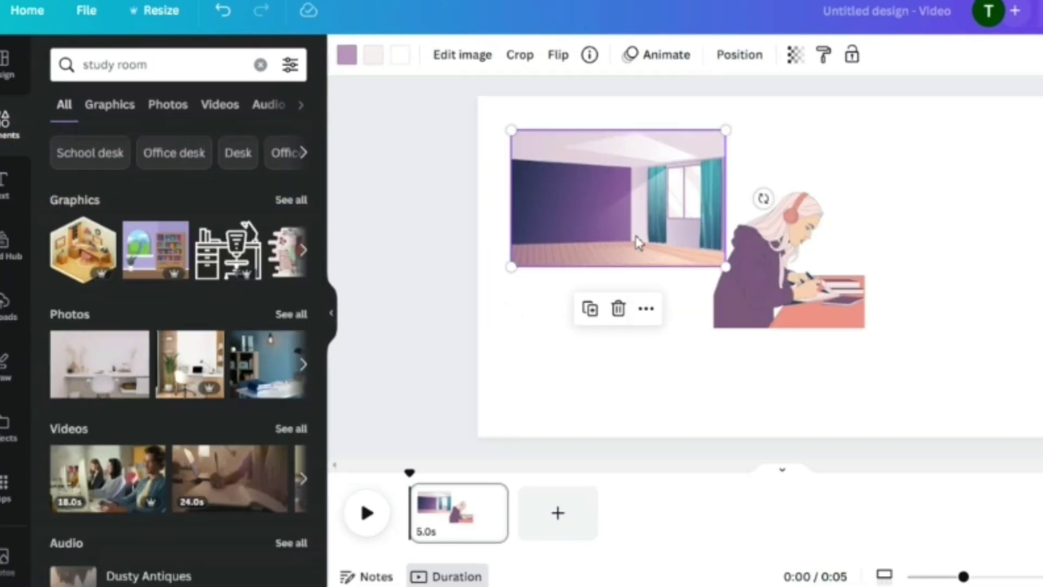
{"action": "left_click", "coordinate": [646, 308]}
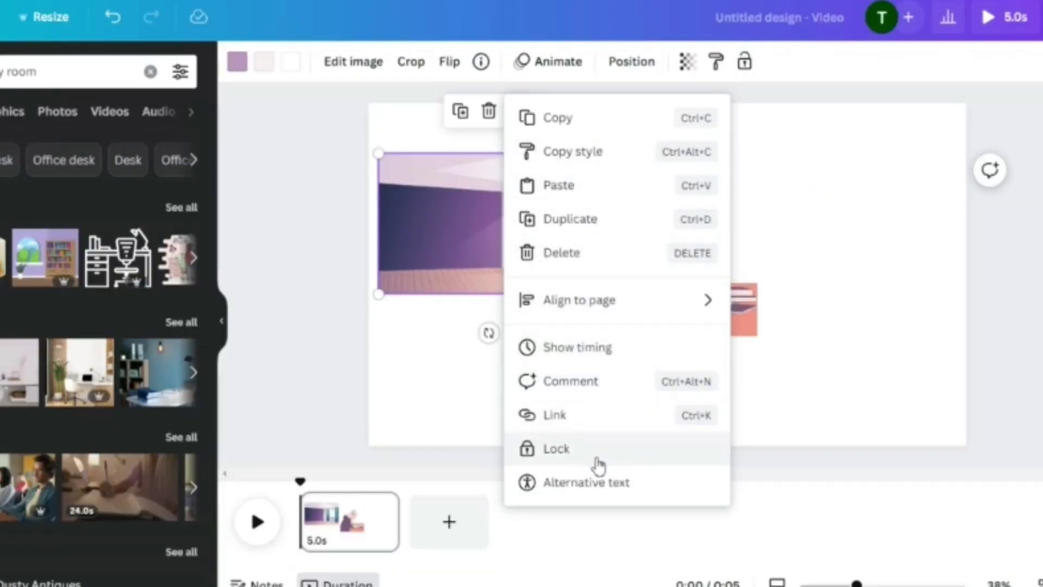
{"action": "mouse_move", "coordinate": [535, 322]}
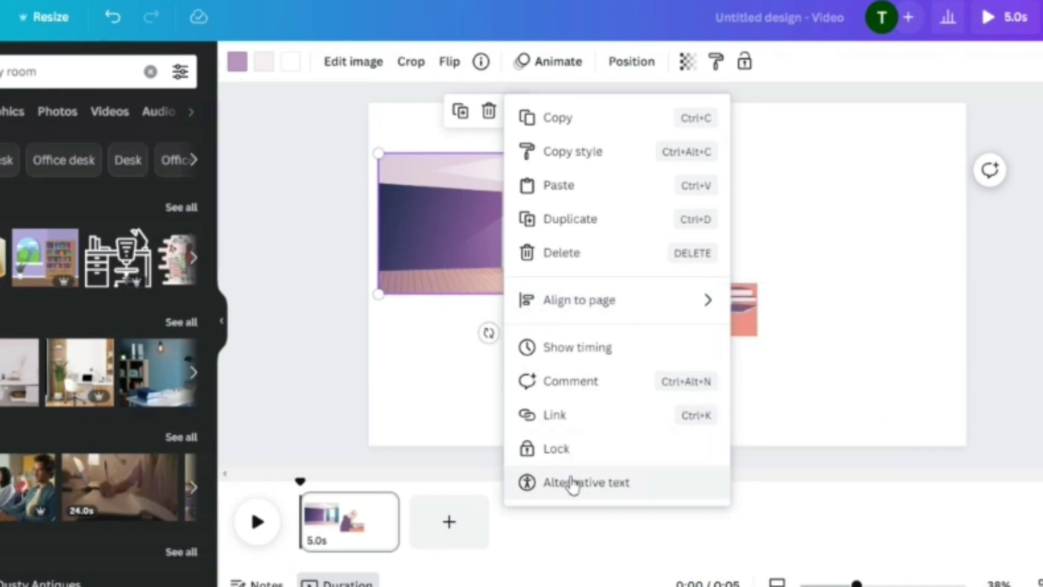
{"action": "left_click", "coordinate": [412, 367]}
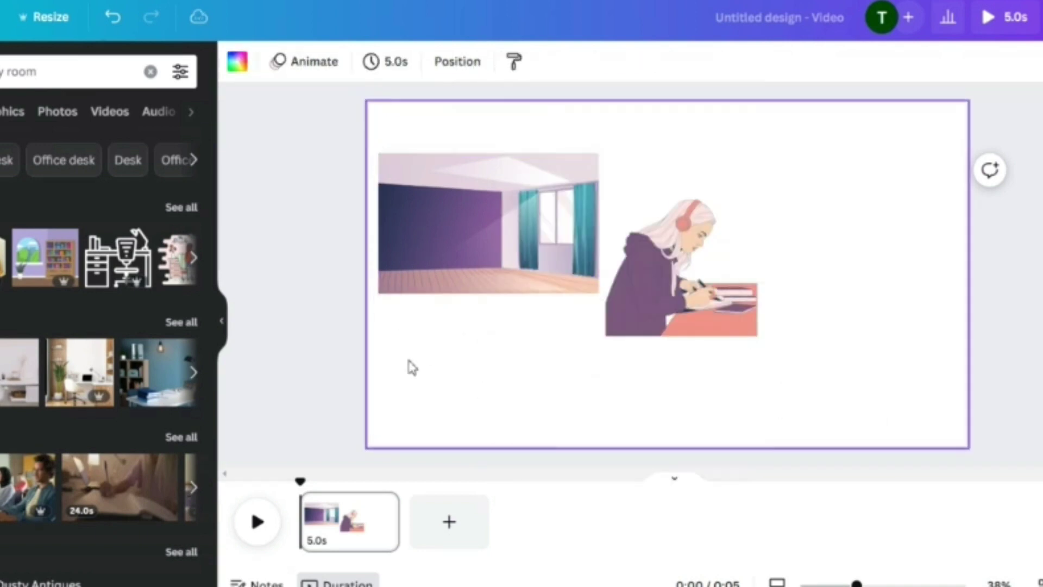
- Overlap the purple room image with the writing girl, send the room one layer backward, and move the girl in front of it
{"action": "left_click", "coordinate": [522, 234]}
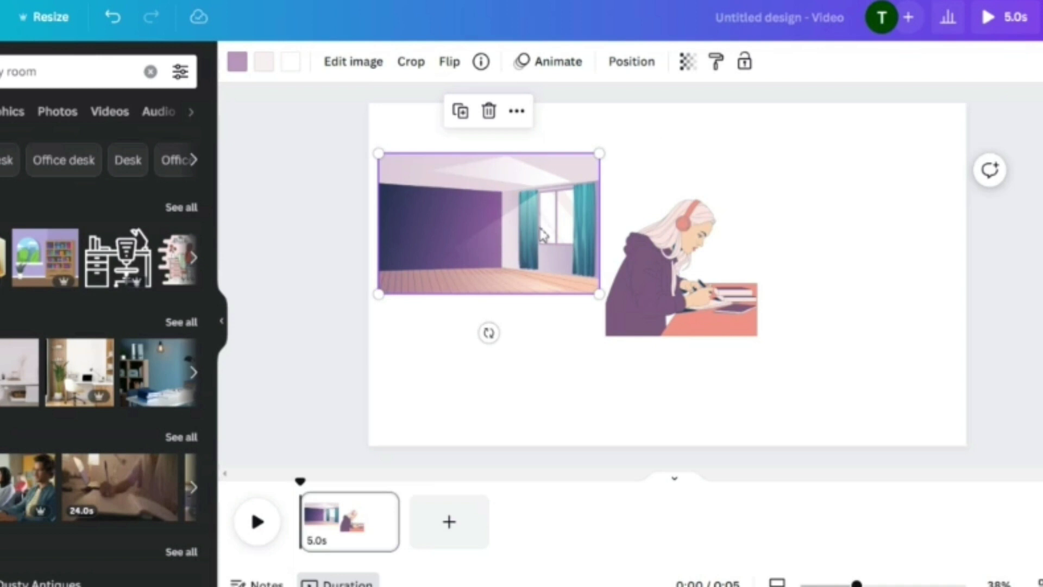
{"action": "left_click_drag", "start_coordinate": [540, 270], "coordinate": [614, 301]}
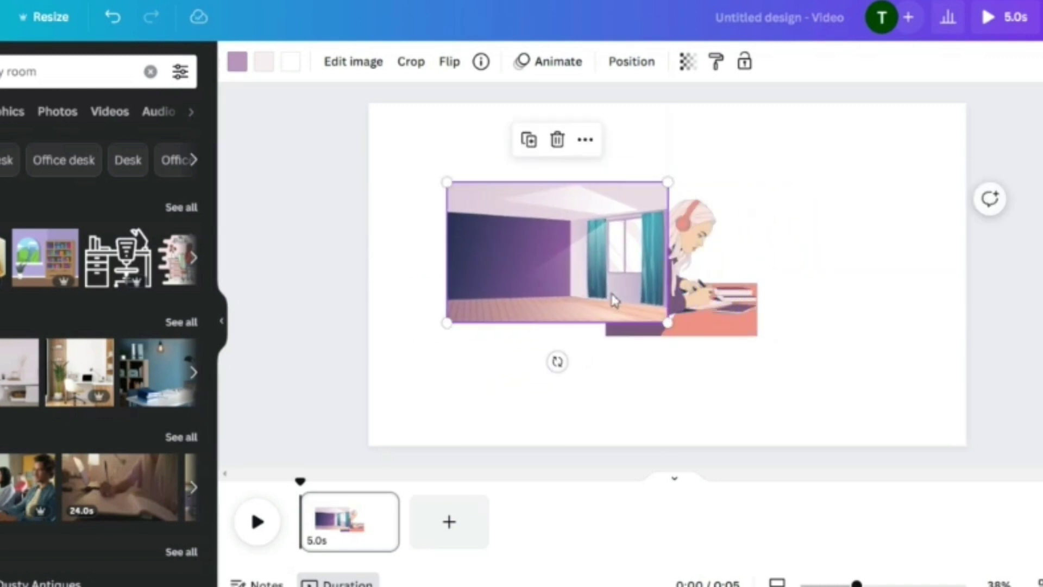
{"action": "left_click", "coordinate": [585, 141]}
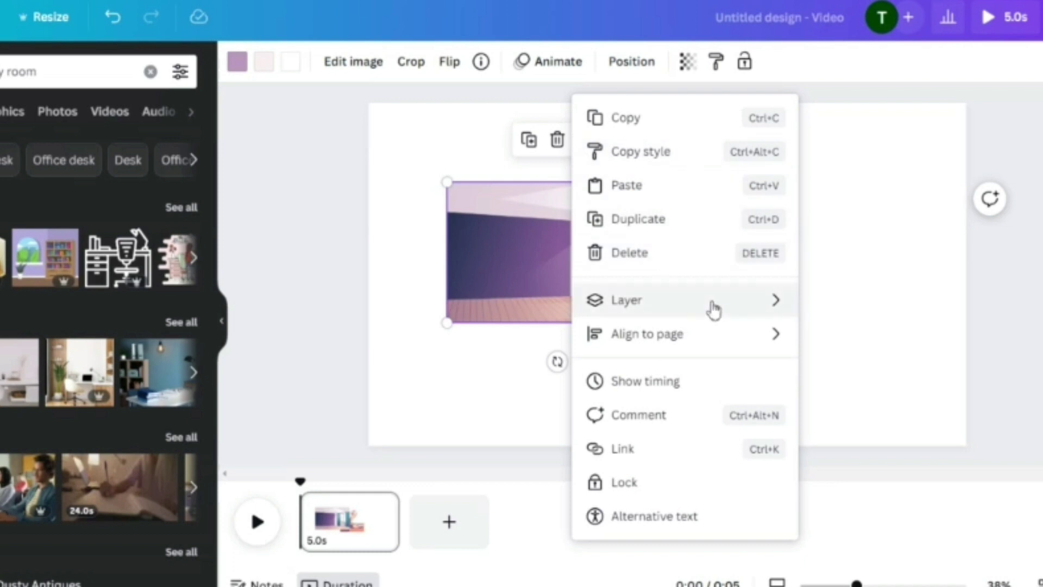
{"action": "mouse_move", "coordinate": [722, 318]}
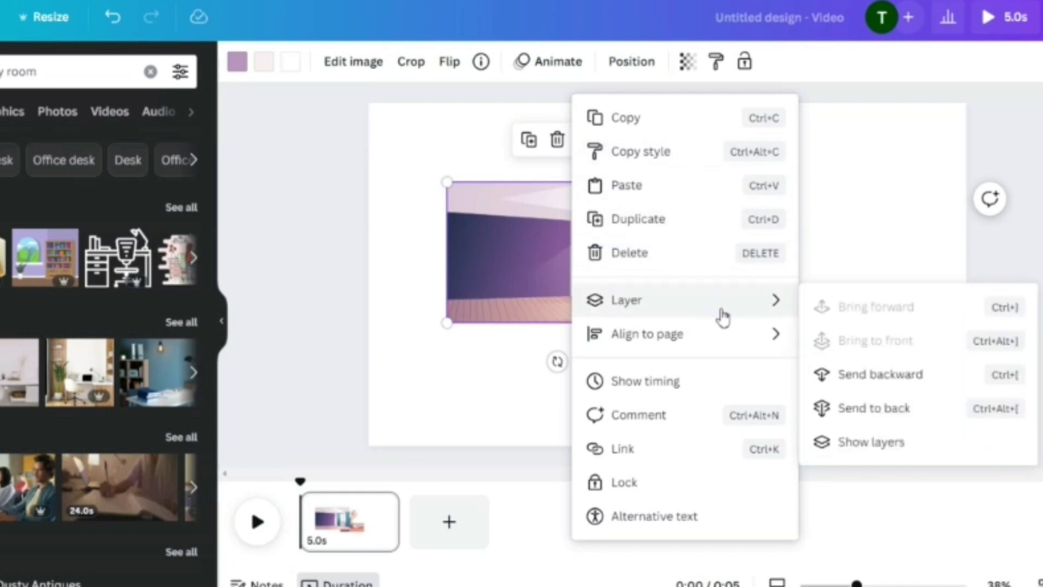
{"action": "left_click", "coordinate": [864, 376]}
{"action": "left_click_drag", "start_coordinate": [731, 296], "coordinate": [626, 366]}
- Enlarge and reposition the purple room image so that it fills the whole video page as the background
{"action": "left_click", "coordinate": [505, 222]}
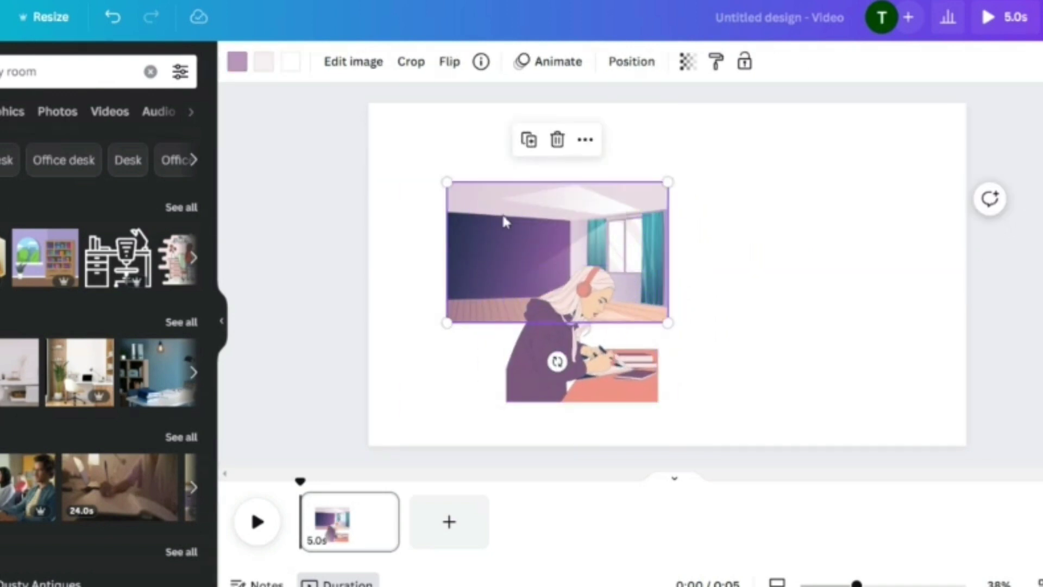
{"action": "left_click_drag", "start_coordinate": [447, 181], "coordinate": [353, 122]}
{"action": "left_click_drag", "start_coordinate": [421, 189], "coordinate": [421, 170]}
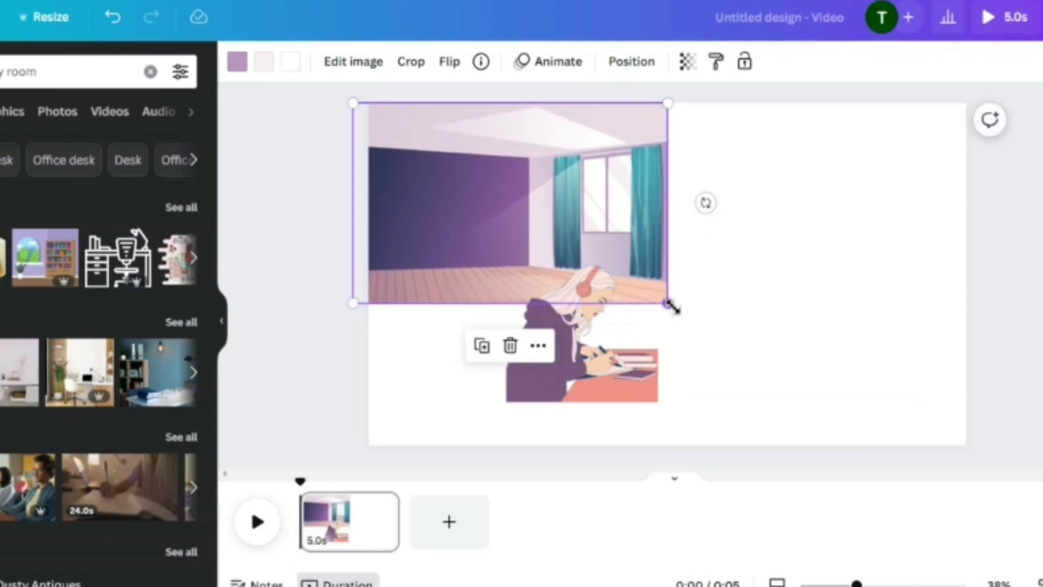
{"action": "left_click_drag", "start_coordinate": [672, 307], "coordinate": [791, 346]}
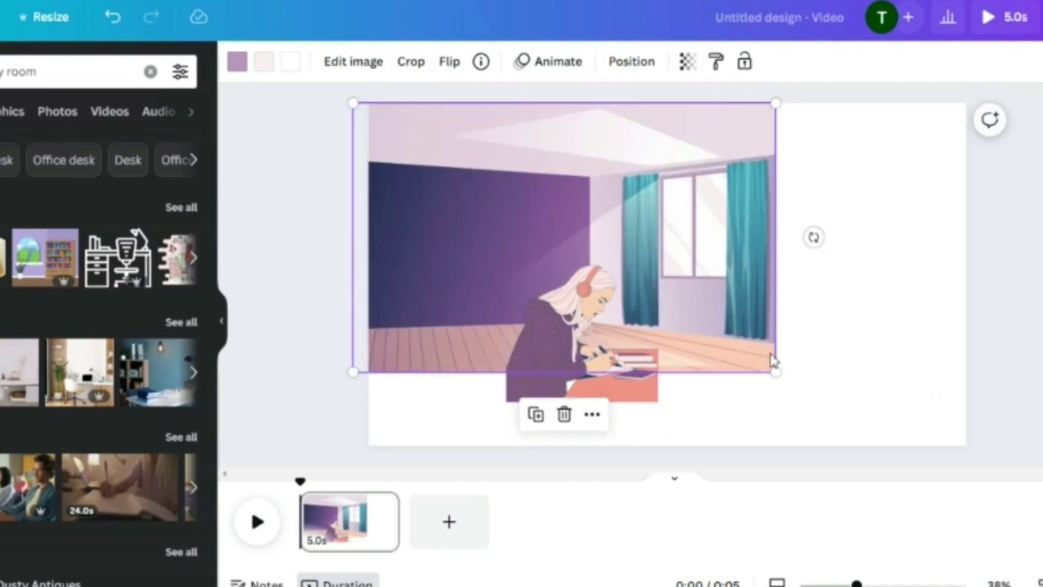
{"action": "left_click_drag", "start_coordinate": [788, 378], "coordinate": [975, 414]}
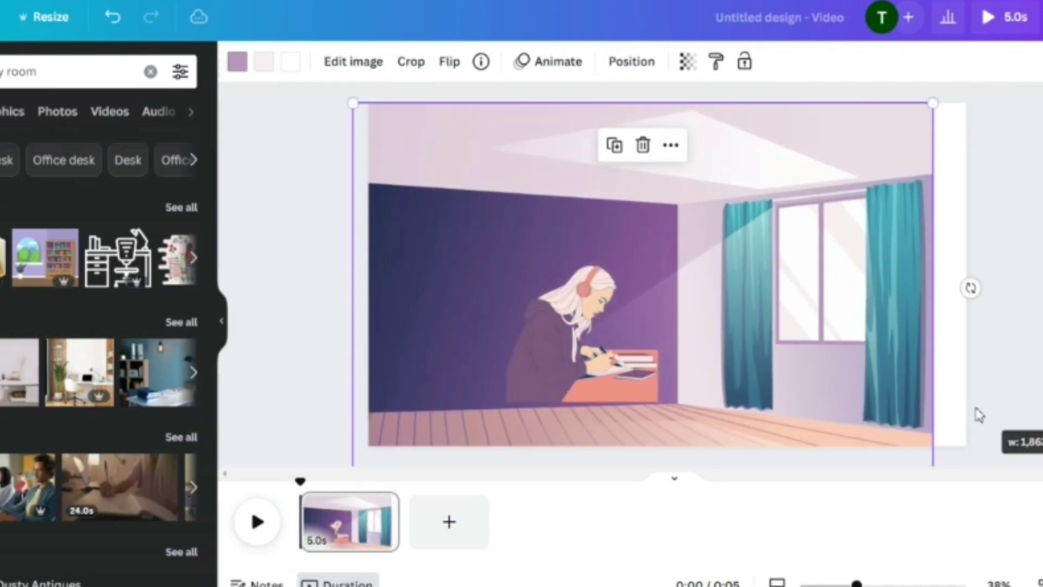
{"action": "left_click_drag", "start_coordinate": [807, 380], "coordinate": [848, 384]}
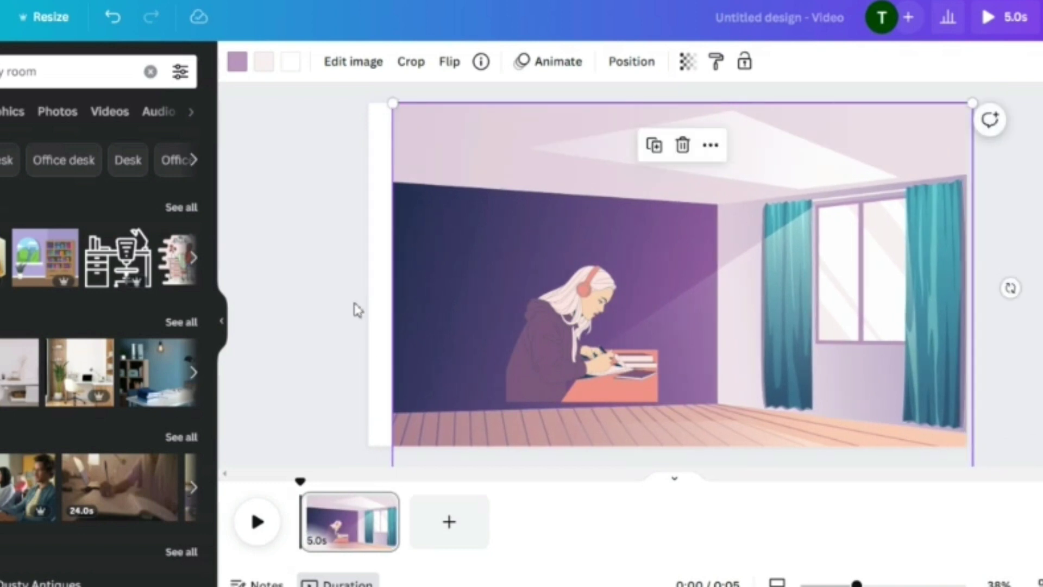
{"action": "left_click_drag", "start_coordinate": [395, 106], "coordinate": [353, 110]}
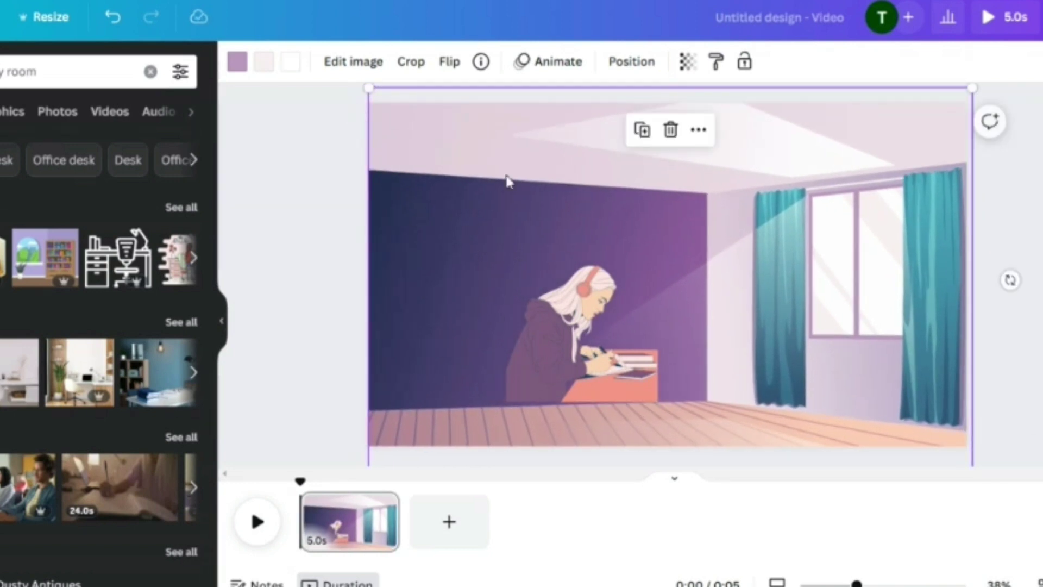
- Enlarge the writing girl and move her to the page's lower right corner, in front of the window
{"action": "left_click", "coordinate": [564, 349]}
{"action": "left_click_drag", "start_coordinate": [564, 349], "coordinate": [648, 363]}
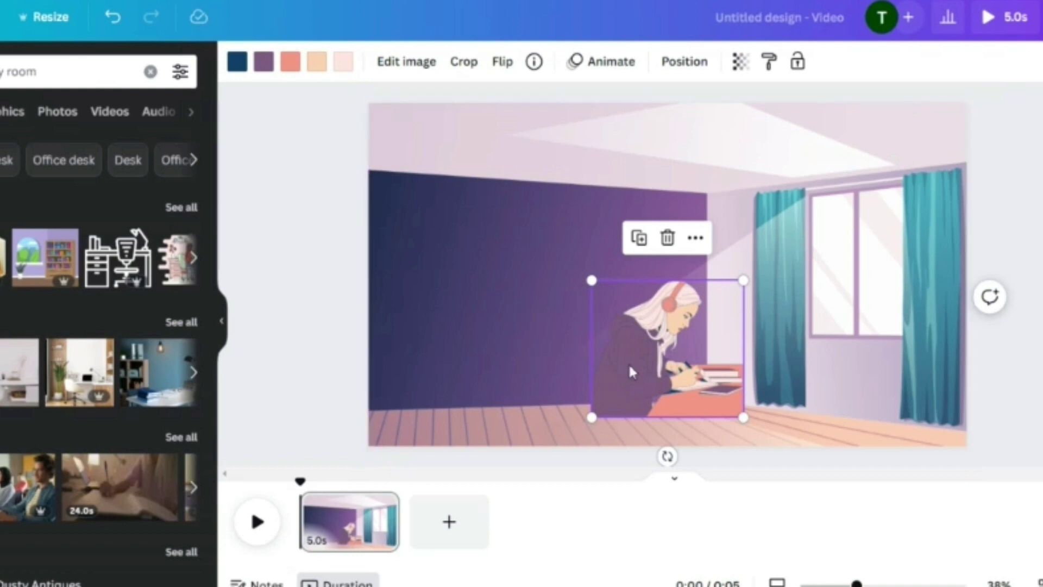
{"action": "left_click_drag", "start_coordinate": [640, 365], "coordinate": [638, 293]}
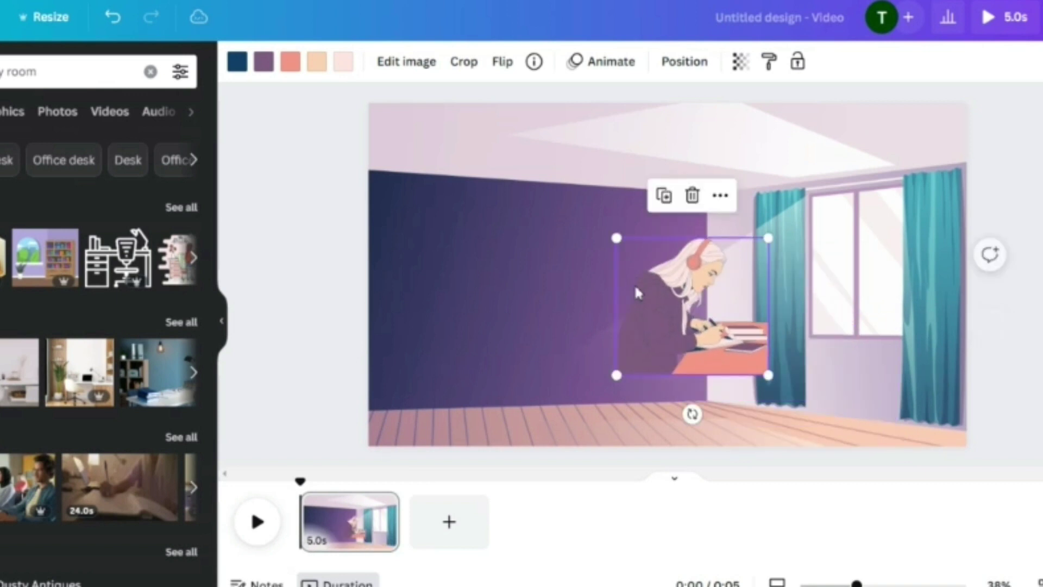
{"action": "left_click_drag", "start_coordinate": [700, 347], "coordinate": [674, 335]}
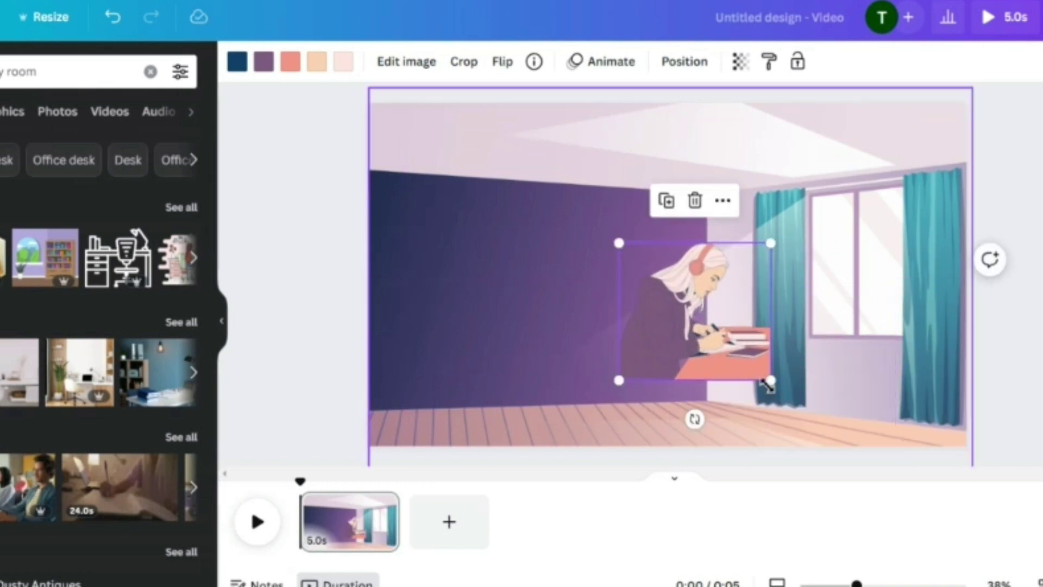
{"action": "left_click_drag", "start_coordinate": [771, 379], "coordinate": [903, 469]}
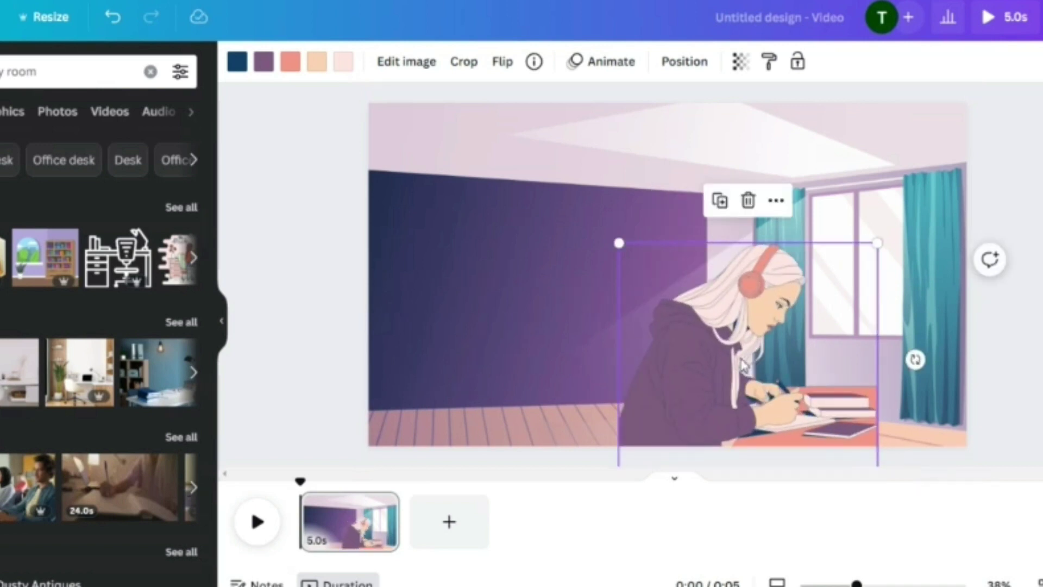
{"action": "left_click_drag", "start_coordinate": [743, 365], "coordinate": [696, 313]}
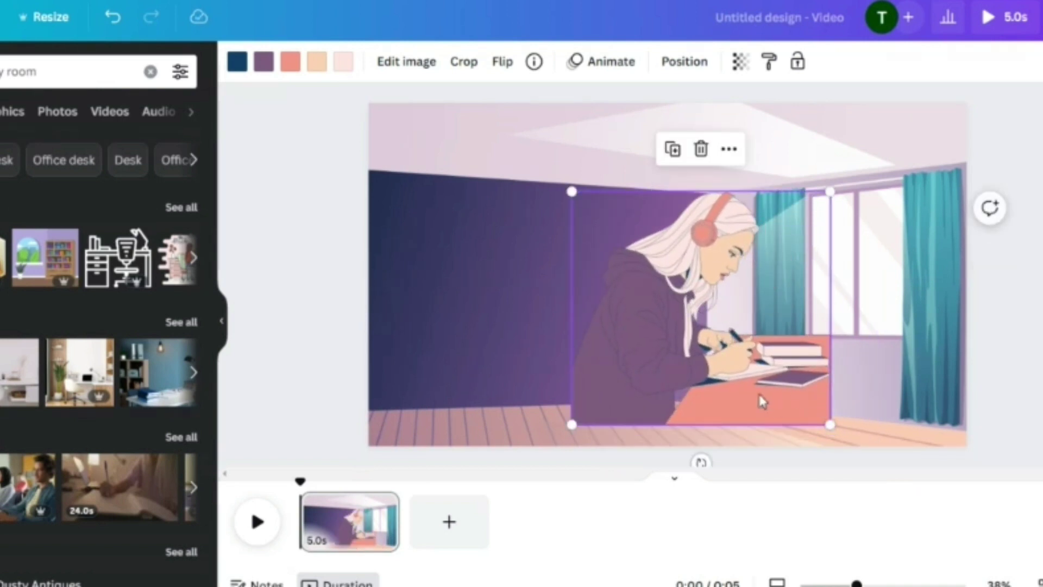
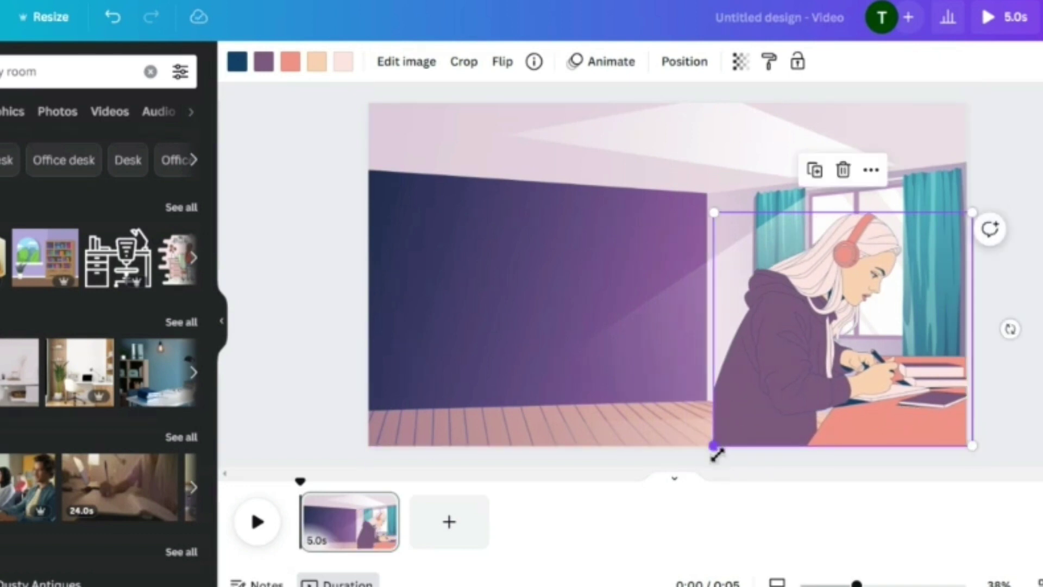
- Fine-tune the size of the writing girl from her upper left corner, keeping her against the page's lower right corner
{"action": "mouse_move", "coordinate": [716, 449]}
{"action": "left_mouse_down"}
{"action": "mouse_move", "coordinate": [698, 451]}
{"action": "mouse_move", "coordinate": [713, 445]}
{"action": "left_mouse_up"}
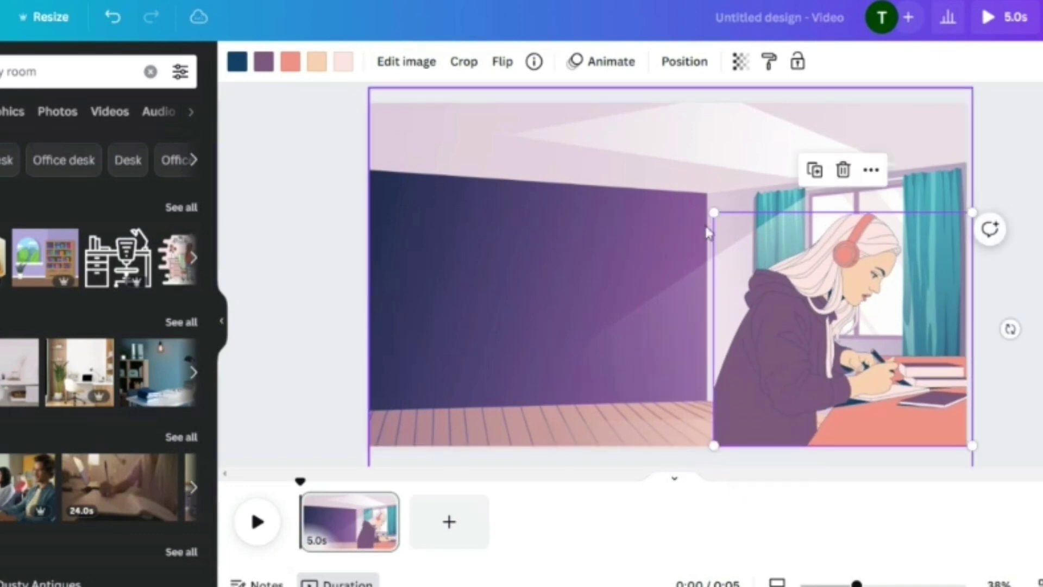
{"action": "mouse_move", "coordinate": [714, 216]}
{"action": "left_mouse_down"}
{"action": "mouse_move", "coordinate": [693, 212]}
{"action": "mouse_move", "coordinate": [709, 214]}
{"action": "left_mouse_up"}
{"action": "left_click", "coordinate": [621, 228]}
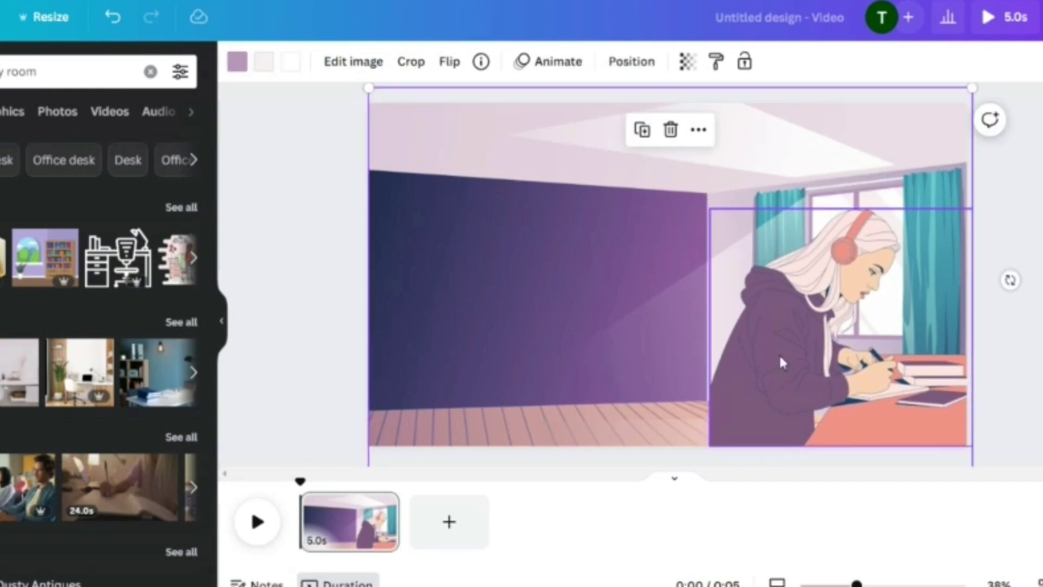
{"action": "left_click", "coordinate": [840, 405]}
{"action": "left_click_drag", "start_coordinate": [708, 212], "coordinate": [689, 242]}
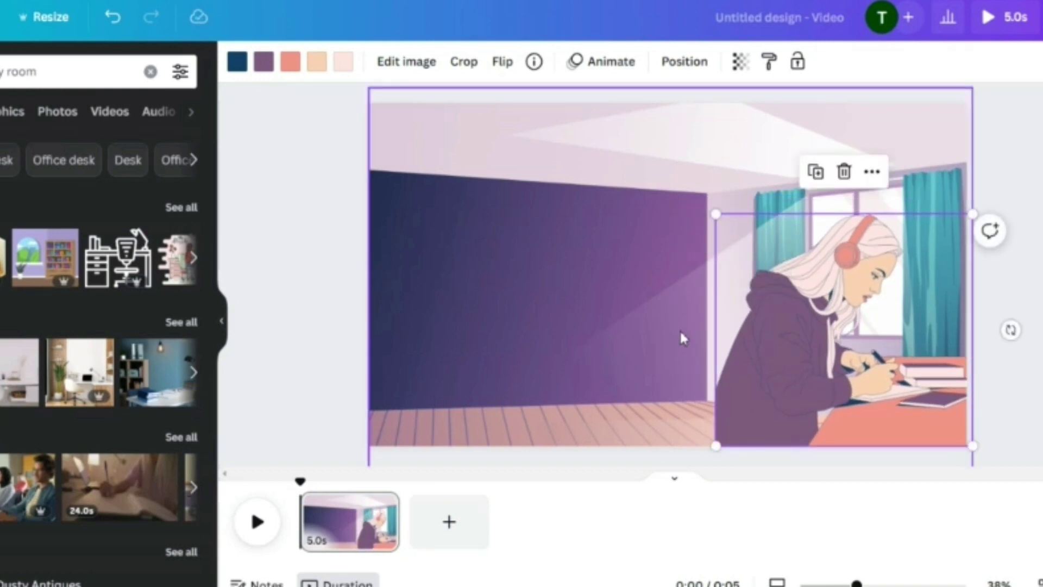
{"action": "left_click", "coordinate": [286, 297]}
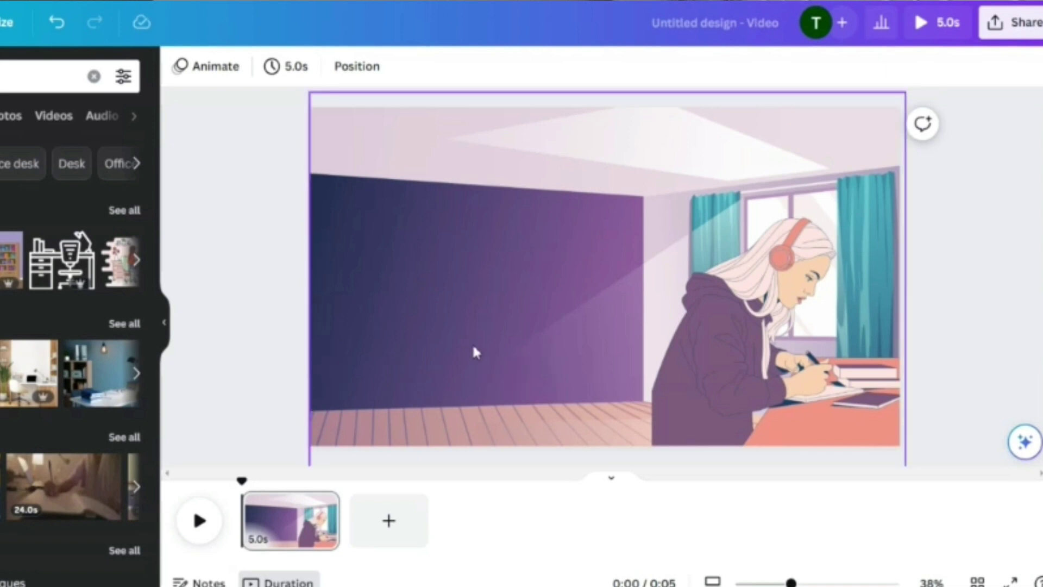
{"action": "left_click", "coordinate": [414, 356]}
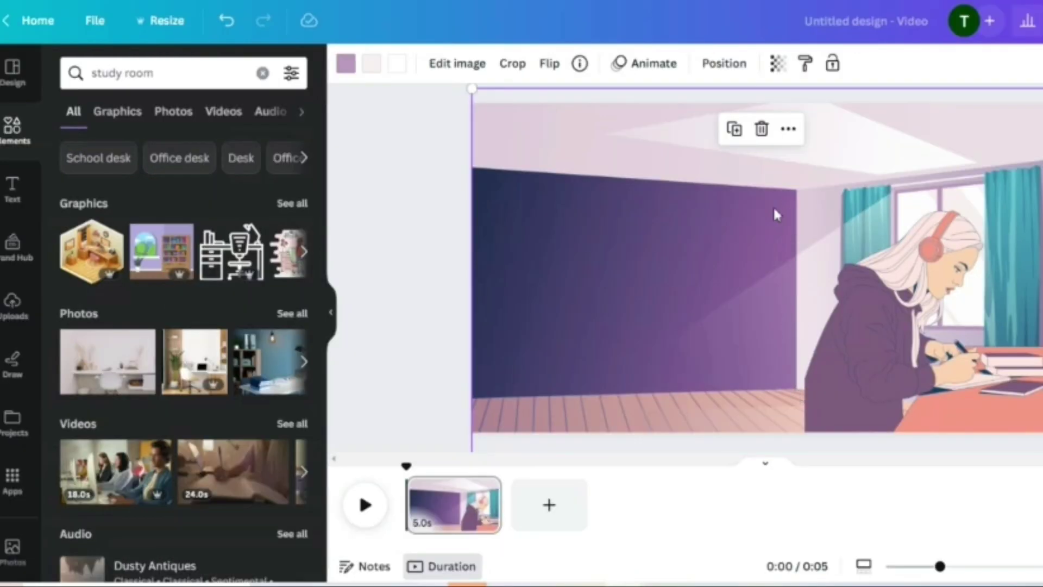
- Search the elements for "lamp", add the photo of the arched floor lamp against white brick, and move it toward the purple wall
{"action": "left_click", "coordinate": [262, 73]}
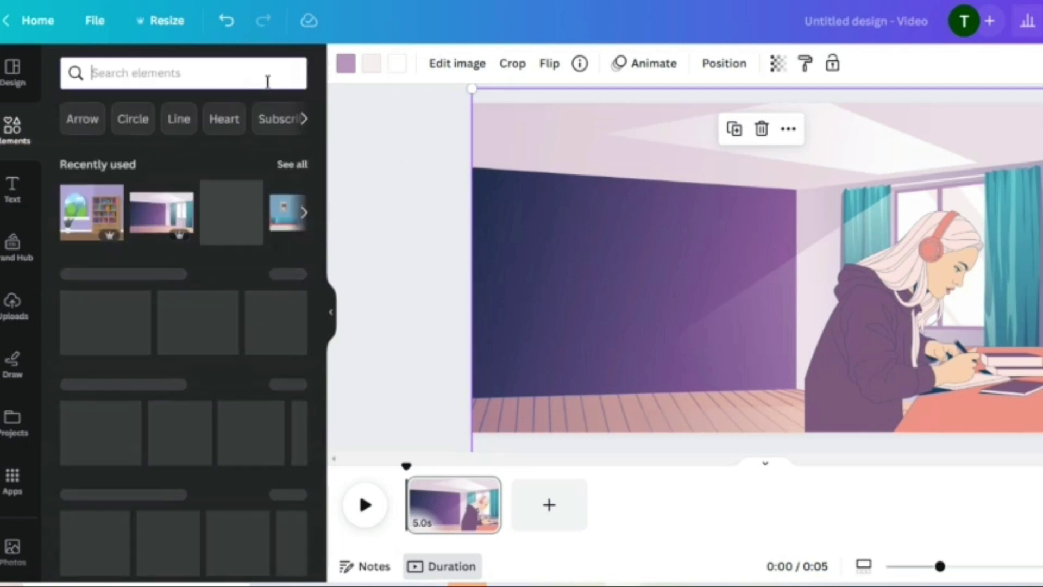
{"action": "type", "text": "lamp"}
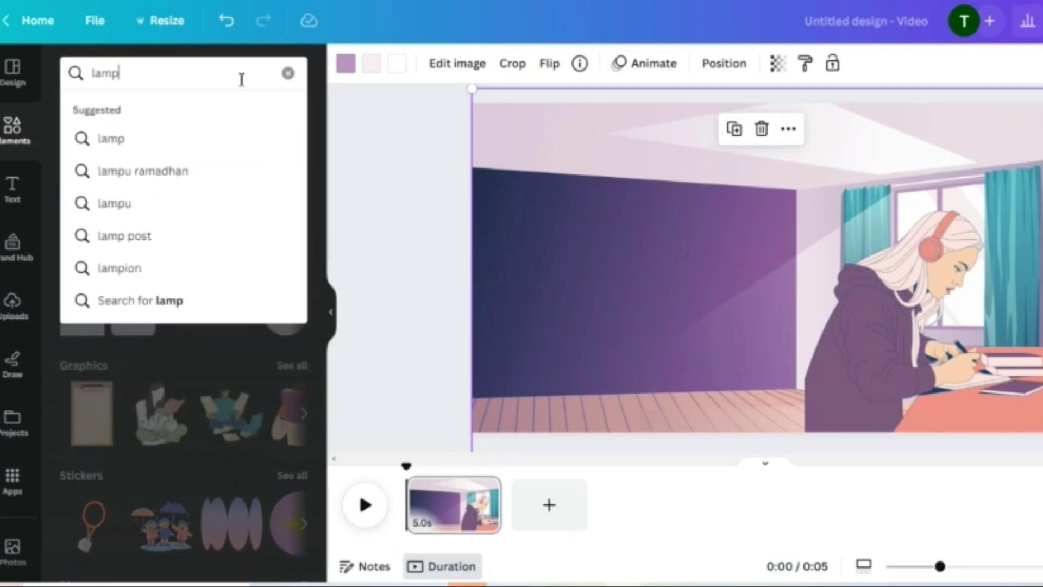
{"action": "key", "text": "Return"}
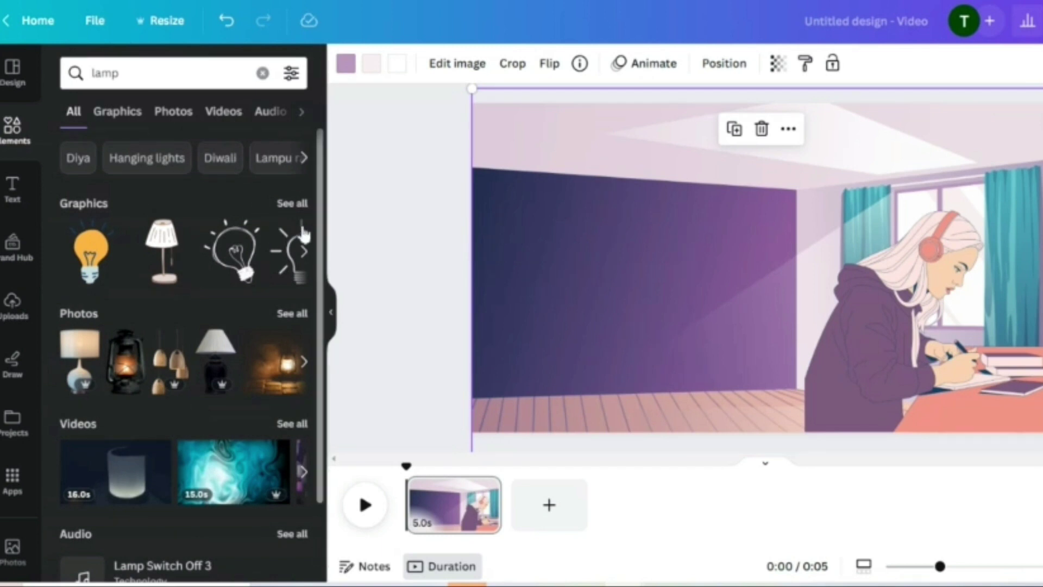
{"action": "left_click", "coordinate": [304, 251]}
{"action": "left_click", "coordinate": [304, 250]}
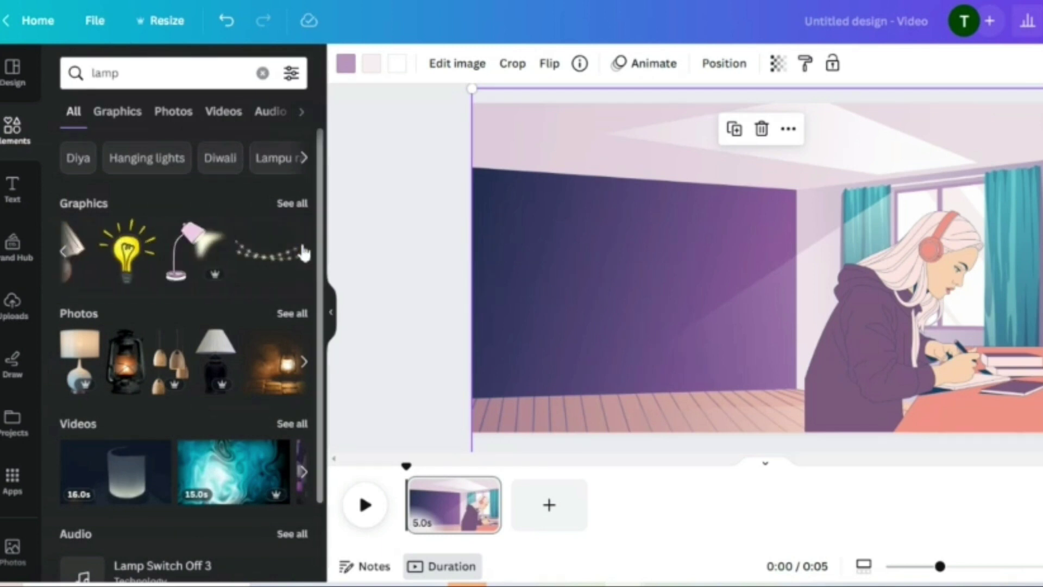
{"action": "left_click", "coordinate": [305, 363]}
{"action": "left_click", "coordinate": [102, 372]}
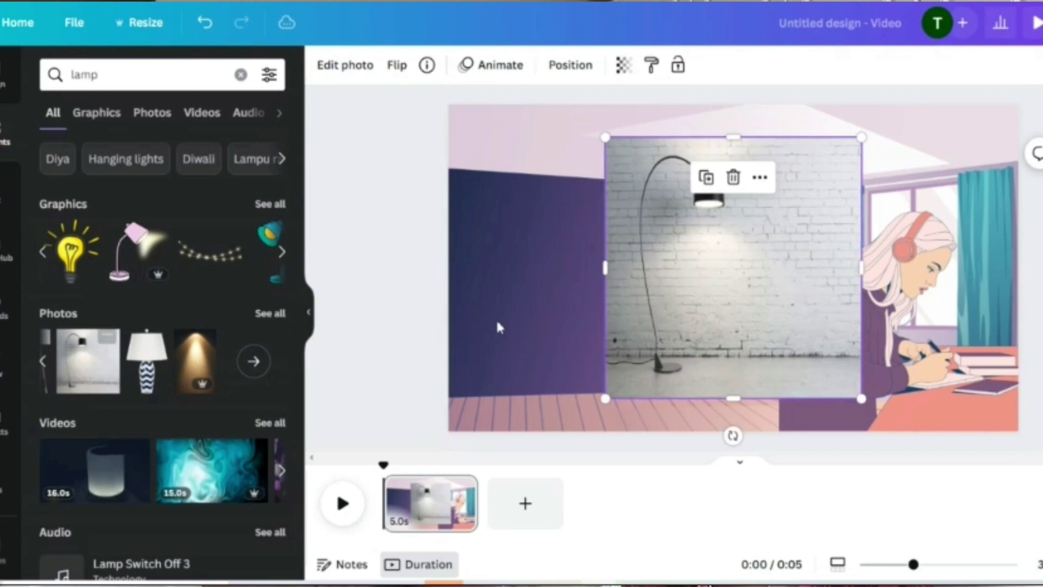
{"action": "left_click_drag", "start_coordinate": [682, 319], "coordinate": [615, 315]}
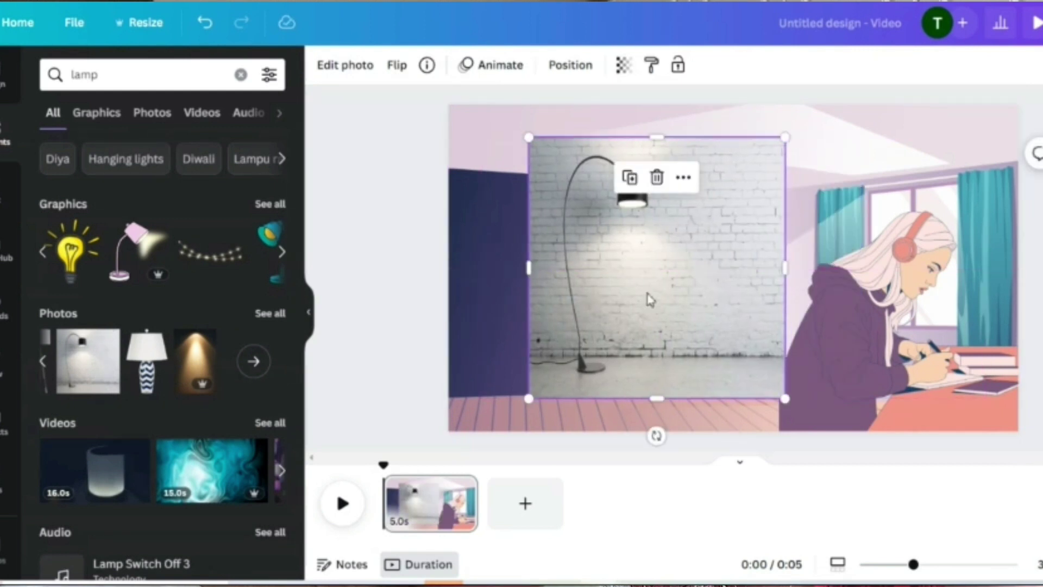
- Remove the background from the floor lamp photo and move the lamp to the wall's right end, just behind the girl
{"action": "left_click", "coordinate": [347, 69]}
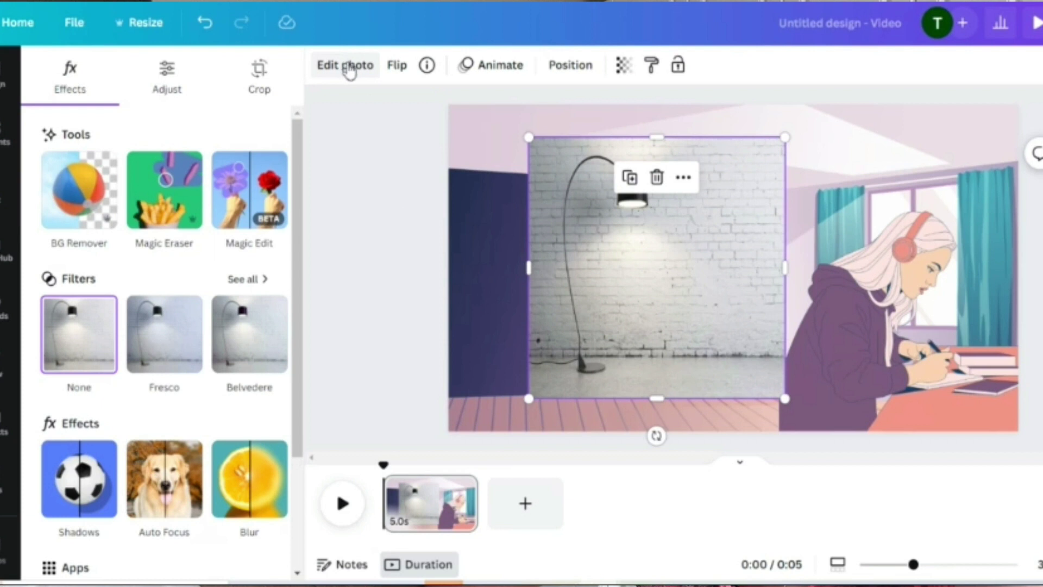
{"action": "left_click", "coordinate": [80, 228]}
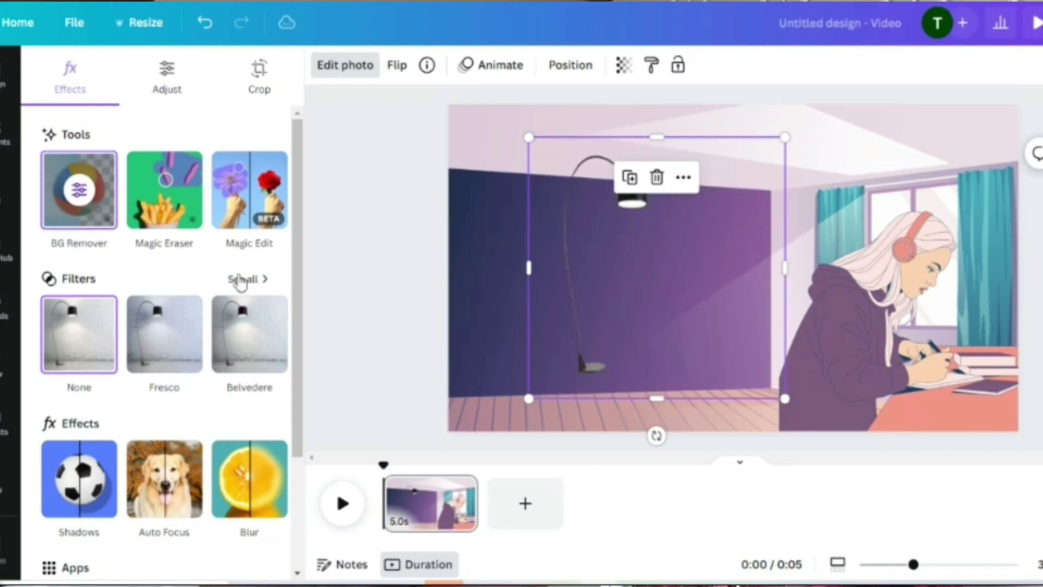
{"action": "key", "text": "Escape"}
{"action": "left_click_drag", "start_coordinate": [640, 281], "coordinate": [758, 296]}
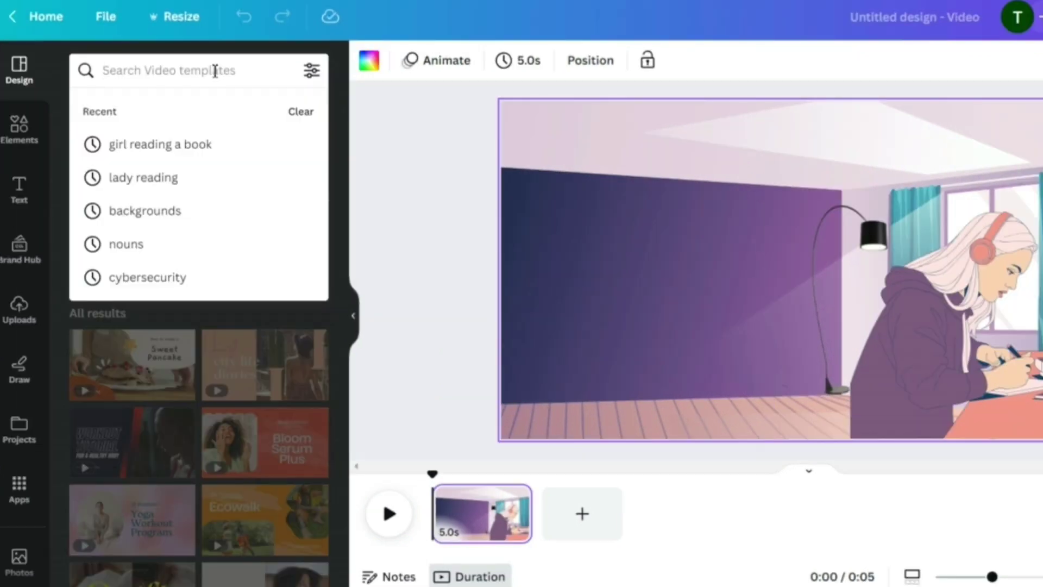
- Search the element graphics for "shelf" and add the three-tier wooden bookcase with books and a green bin
{"action": "type", "text": "shelf"}
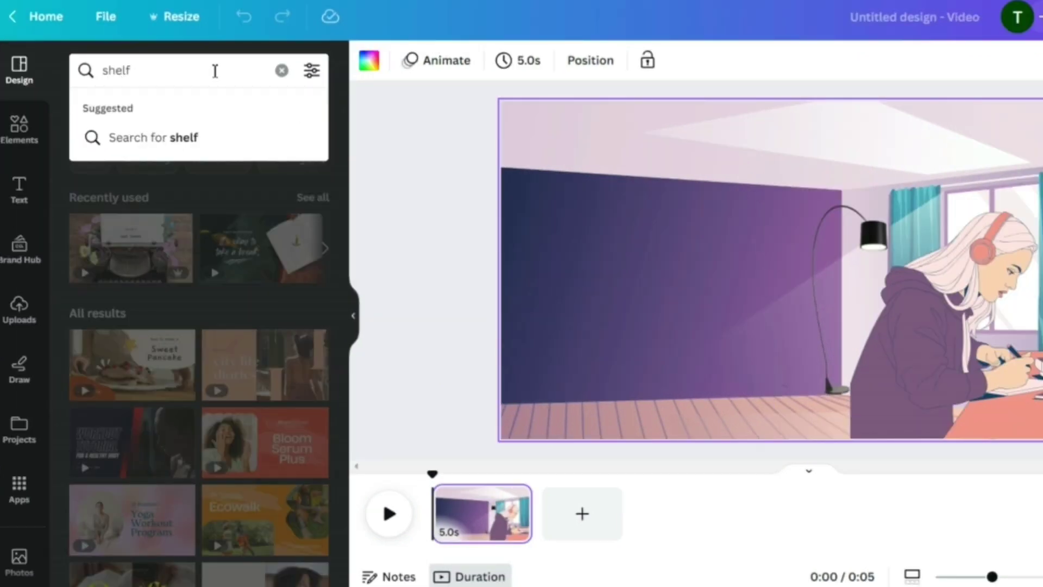
{"action": "key", "text": "Return"}
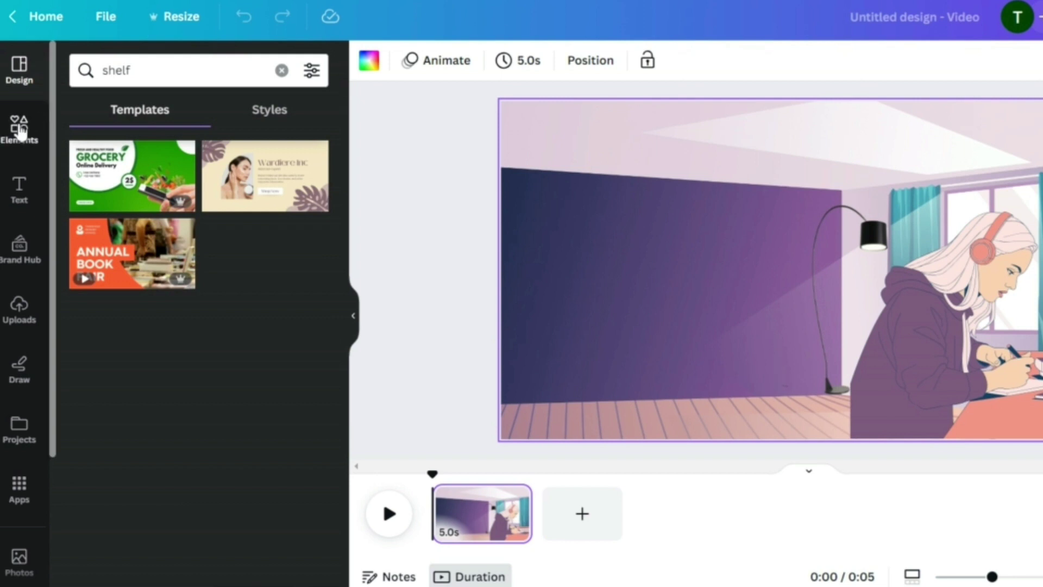
{"action": "left_click", "coordinate": [20, 131]}
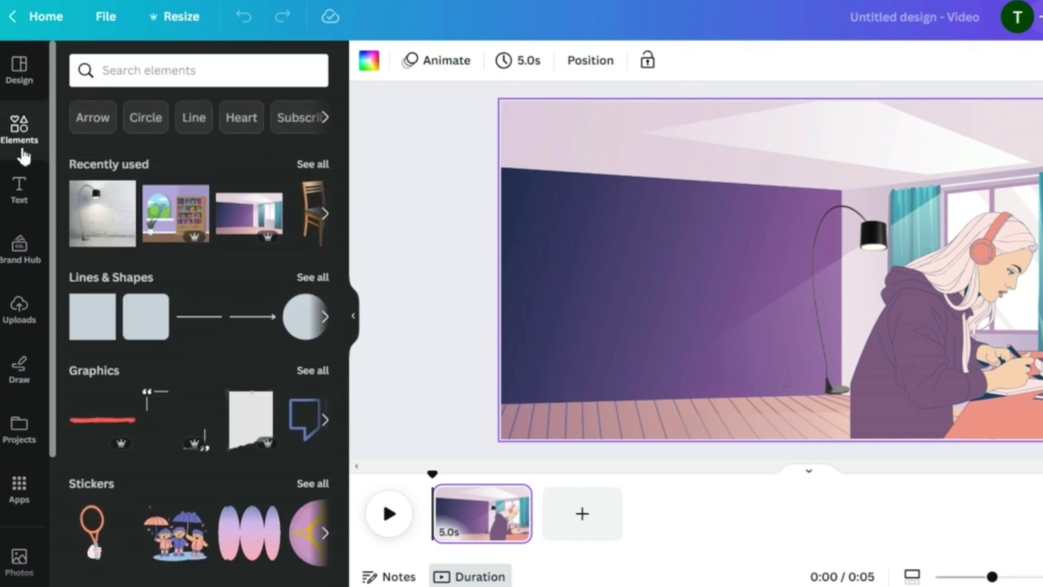
{"action": "left_click", "coordinate": [173, 76]}
{"action": "type", "text": "sh"}
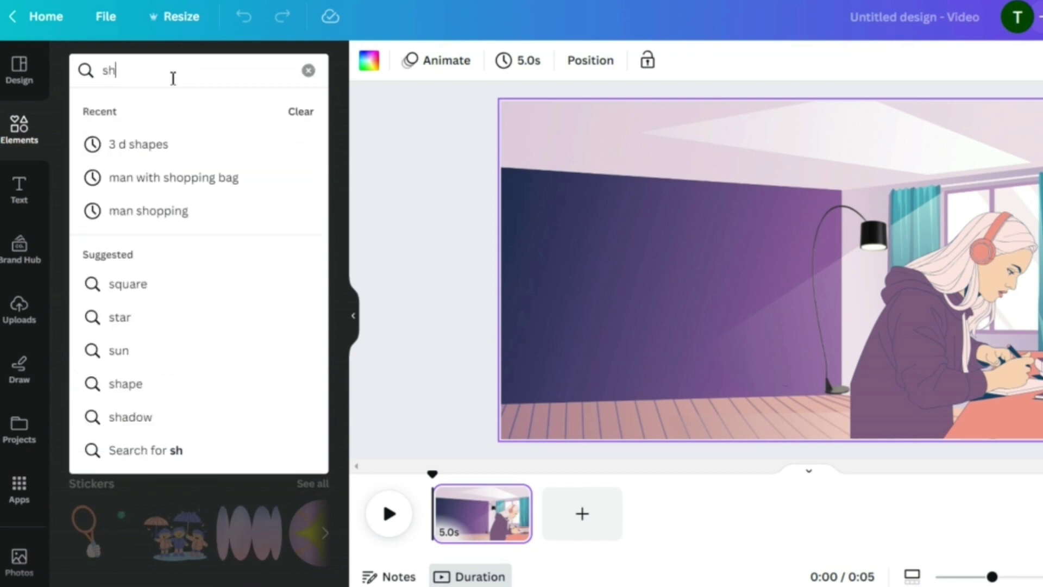
{"action": "type", "text": "elf"}
{"action": "key", "text": "Return"}
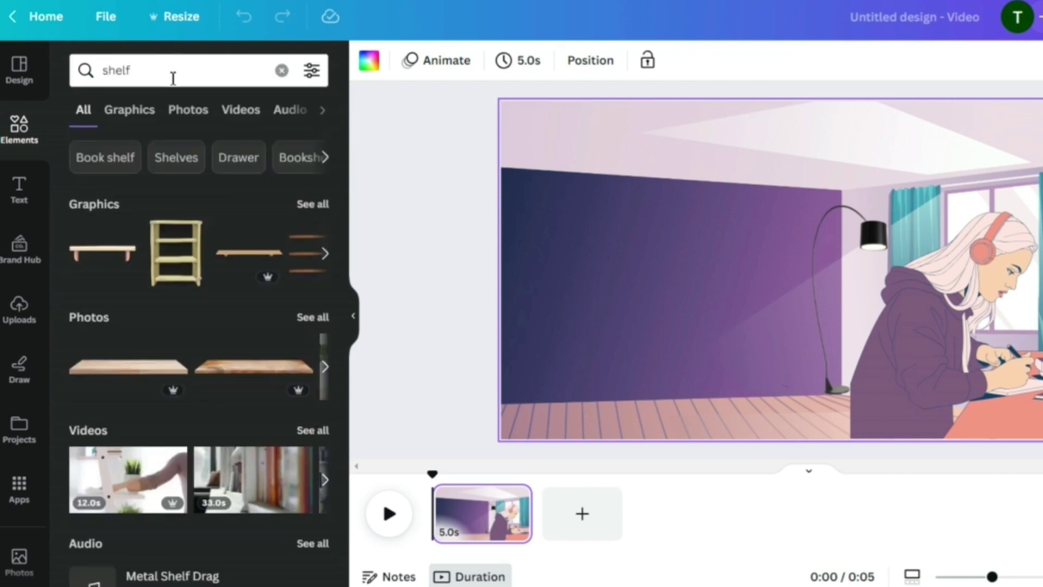
{"action": "left_click", "coordinate": [319, 206]}
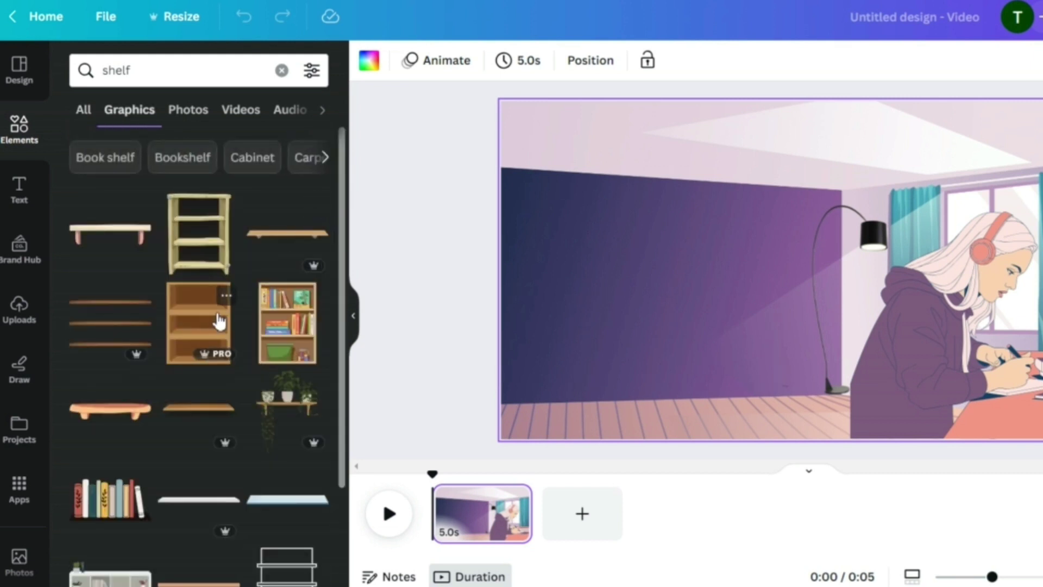
{"action": "left_click", "coordinate": [285, 322]}
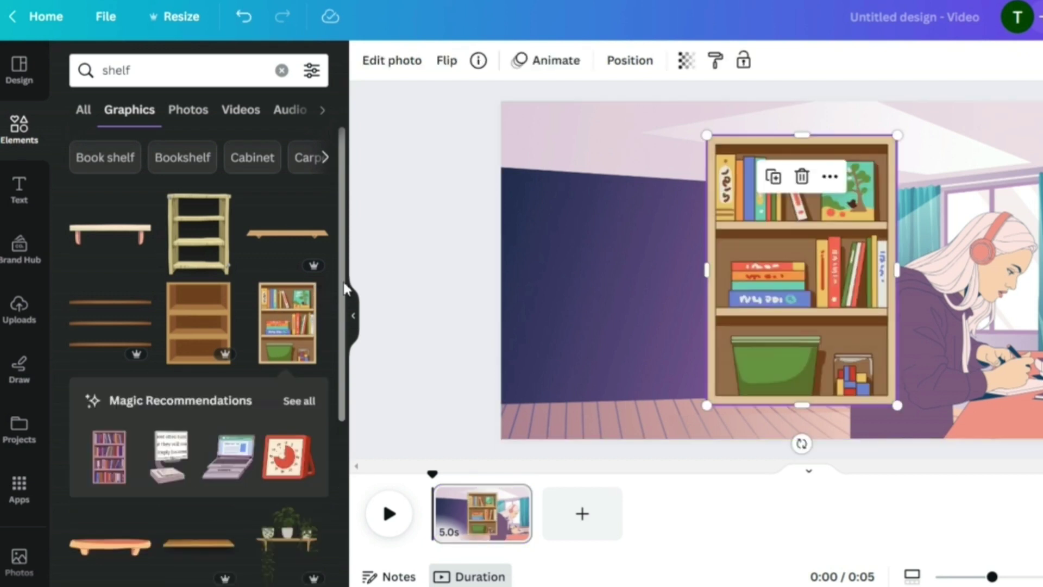
- Try out the white cube shelf, the hexagonal plant shelves and the hanging wooden plank shelf on the page
{"action": "left_click_drag", "start_coordinate": [344, 288], "coordinate": [343, 442]}
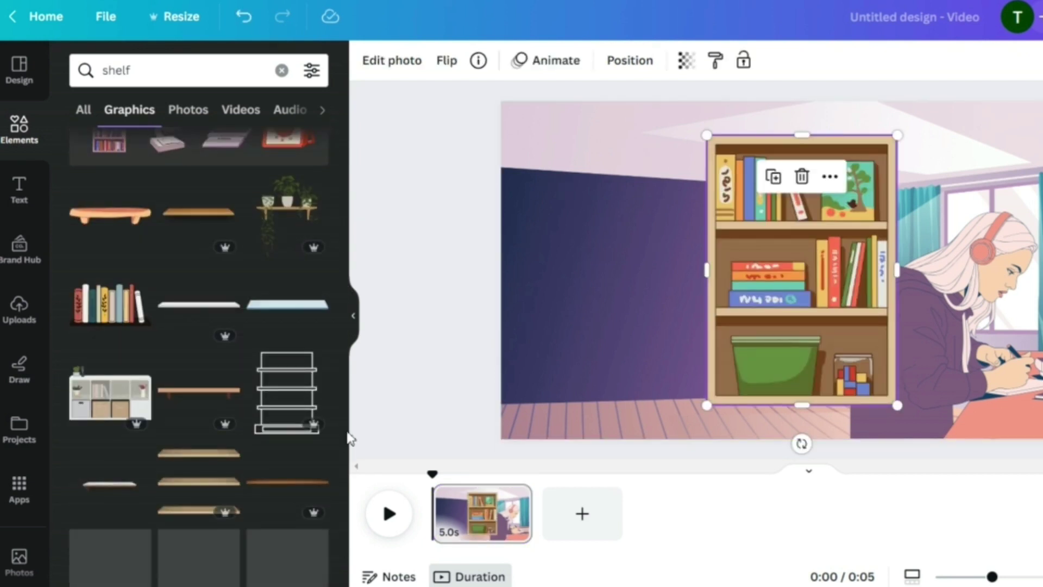
{"action": "left_click", "coordinate": [108, 405]}
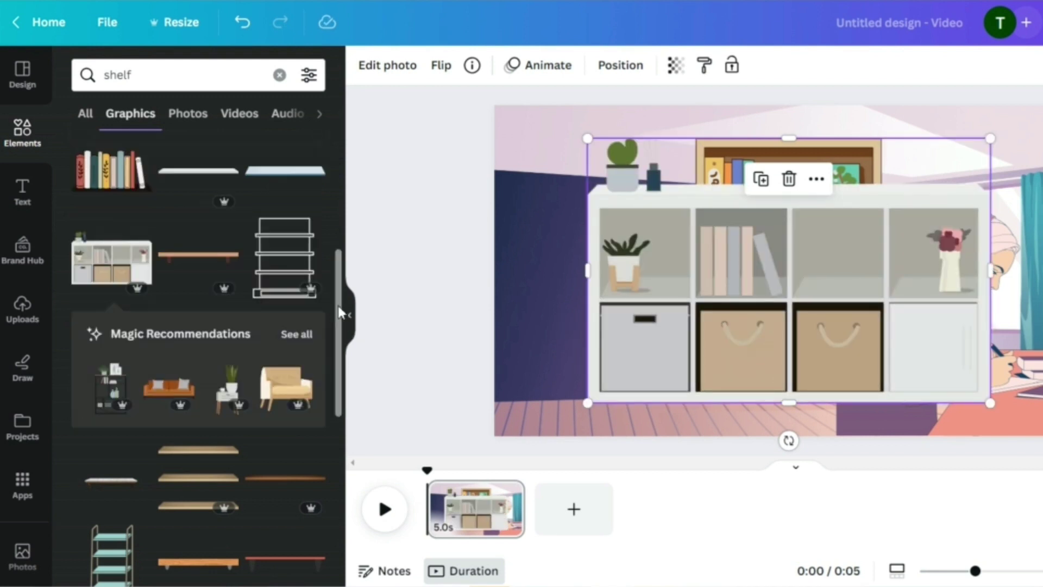
{"action": "scroll", "coordinate": [325, 418], "scroll_direction": "down", "scroll_amount": 5}
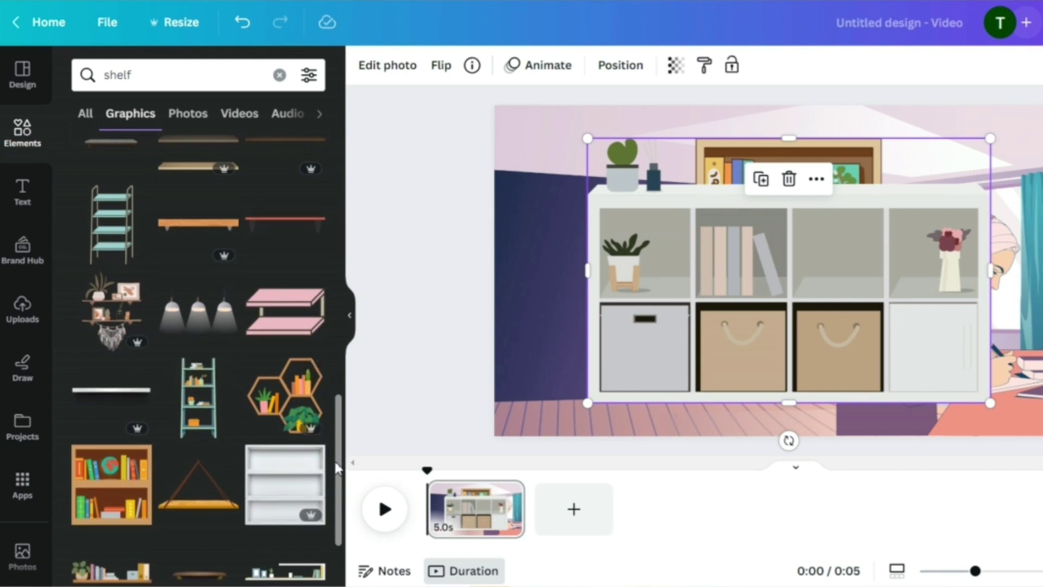
{"action": "scroll", "coordinate": [341, 467], "scroll_direction": "down", "scroll_amount": 2}
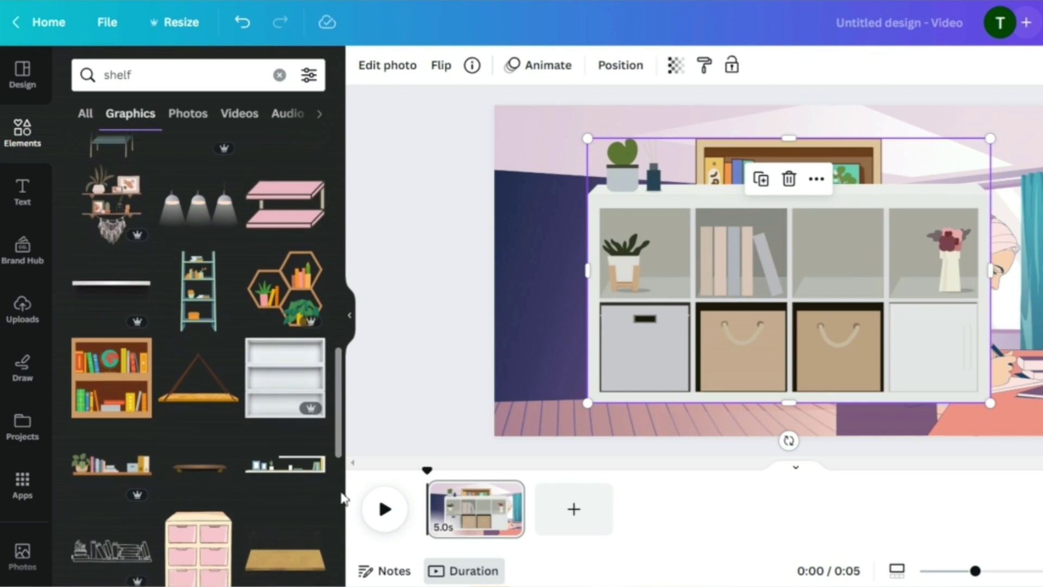
{"action": "left_click", "coordinate": [288, 297]}
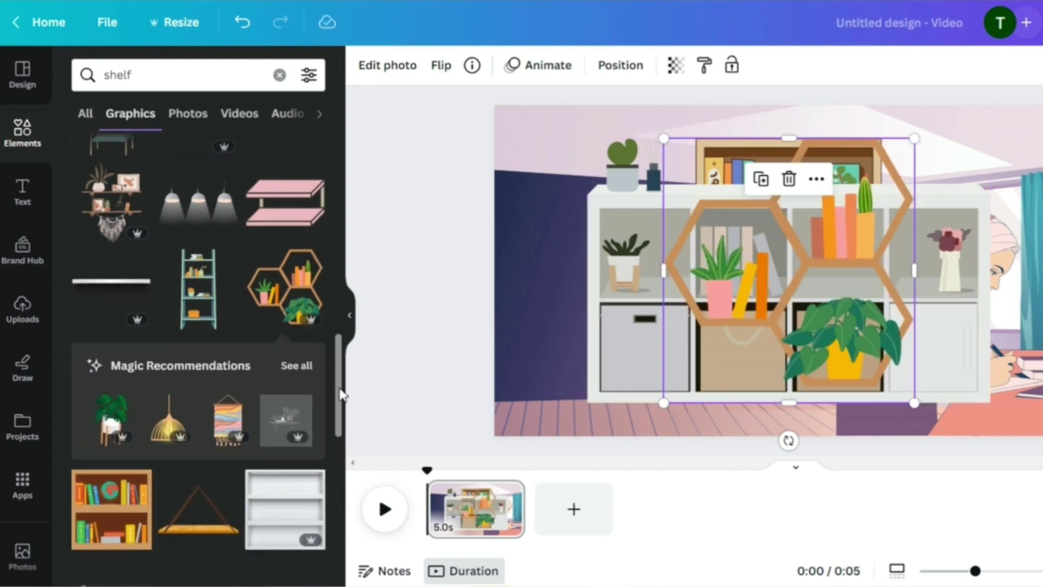
{"action": "scroll", "coordinate": [340, 421], "scroll_direction": "down", "scroll_amount": 5}
{"action": "left_click", "coordinate": [211, 279]}
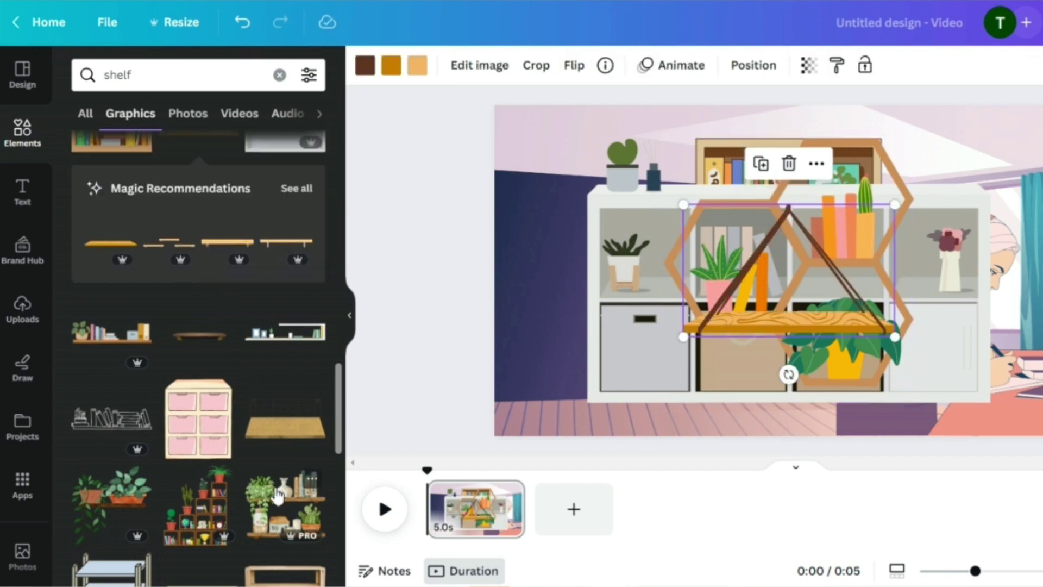
- Move the wooden bookcase onto the floor against the middle of the purple wall and adjust its size to fit
{"action": "left_click_drag", "start_coordinate": [836, 322], "coordinate": [666, 310]}
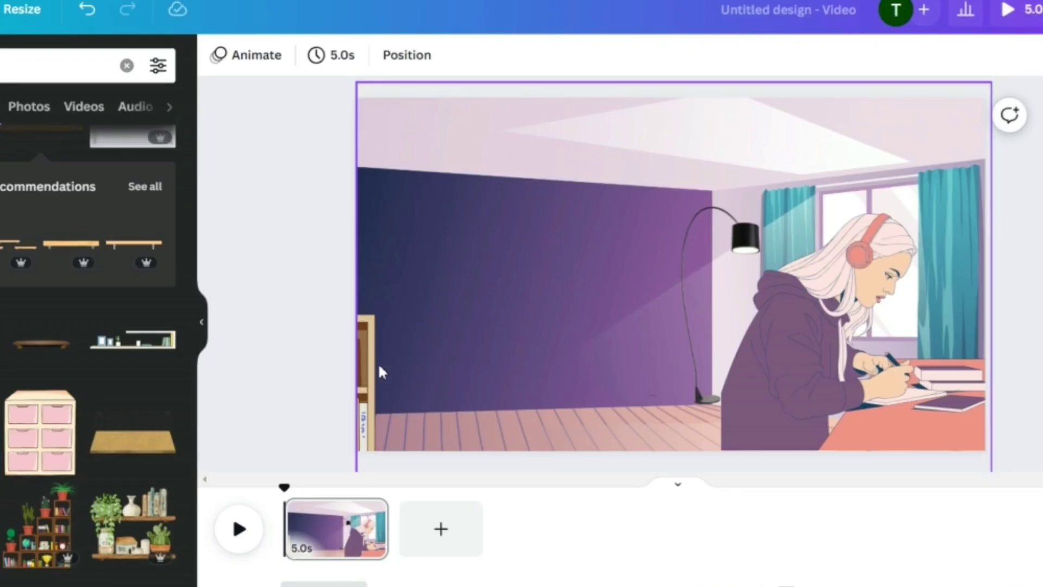
{"action": "left_click", "coordinate": [513, 356]}
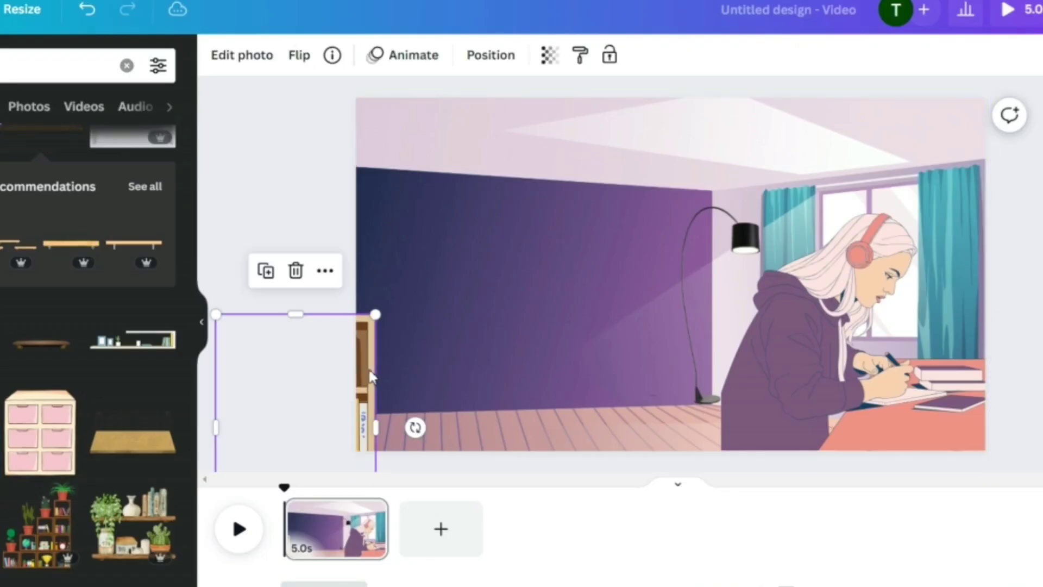
{"action": "left_click_drag", "start_coordinate": [509, 359], "coordinate": [740, 287]}
{"action": "left_click_drag", "start_coordinate": [617, 294], "coordinate": [621, 250]}
{"action": "left_click_drag", "start_coordinate": [628, 429], "coordinate": [611, 403]}
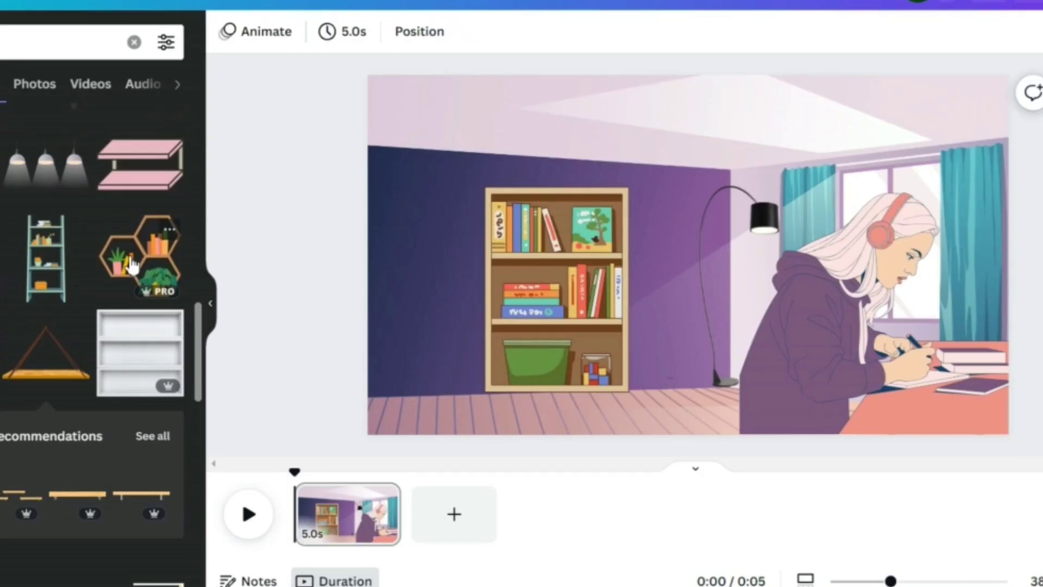
- Add the hexagonal plant shelves, shrink them and place them high at the left end of the purple wall
{"action": "left_click", "coordinate": [132, 280]}
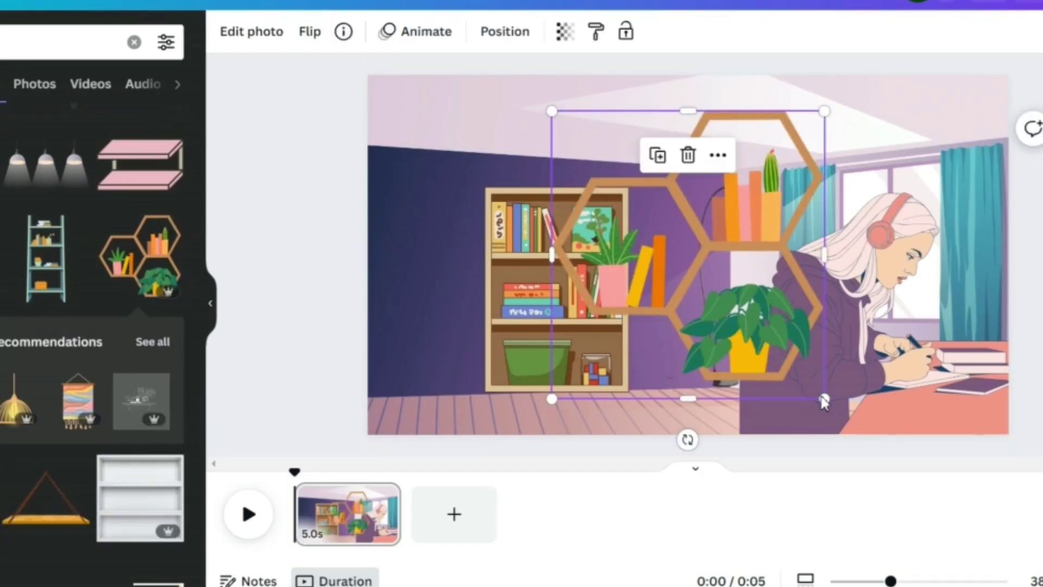
{"action": "left_click_drag", "start_coordinate": [824, 401], "coordinate": [688, 271]}
{"action": "left_click_drag", "start_coordinate": [618, 200], "coordinate": [407, 249]}
{"action": "left_click_drag", "start_coordinate": [481, 304], "coordinate": [427, 278]}
{"action": "left_click", "coordinate": [278, 260]}
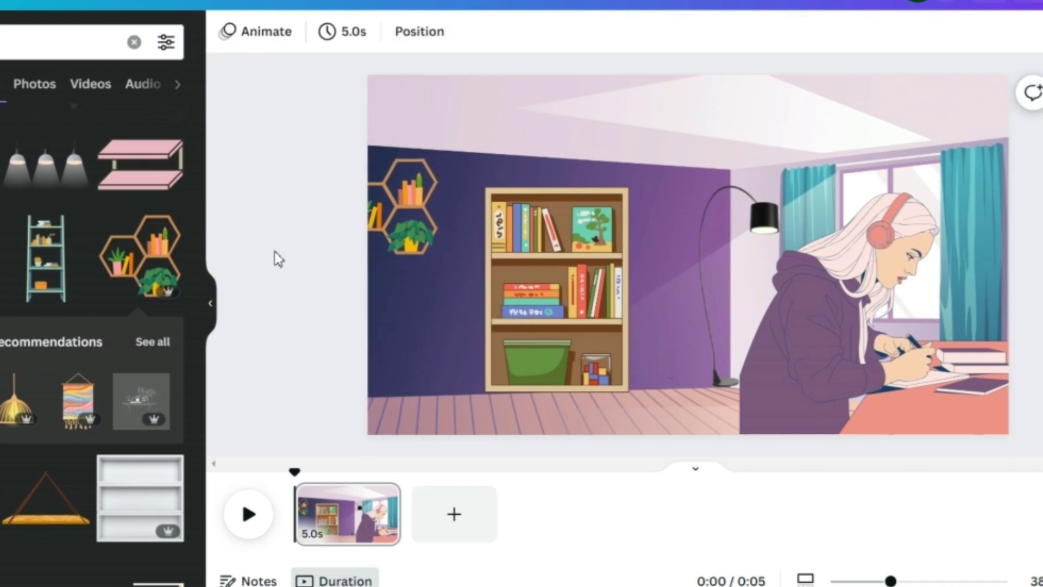
- Search the elements for "painting", add the framed mountain and clouds picture, and move it over the bookcase
{"action": "left_click", "coordinate": [134, 42]}
{"action": "type", "text": "pai"}
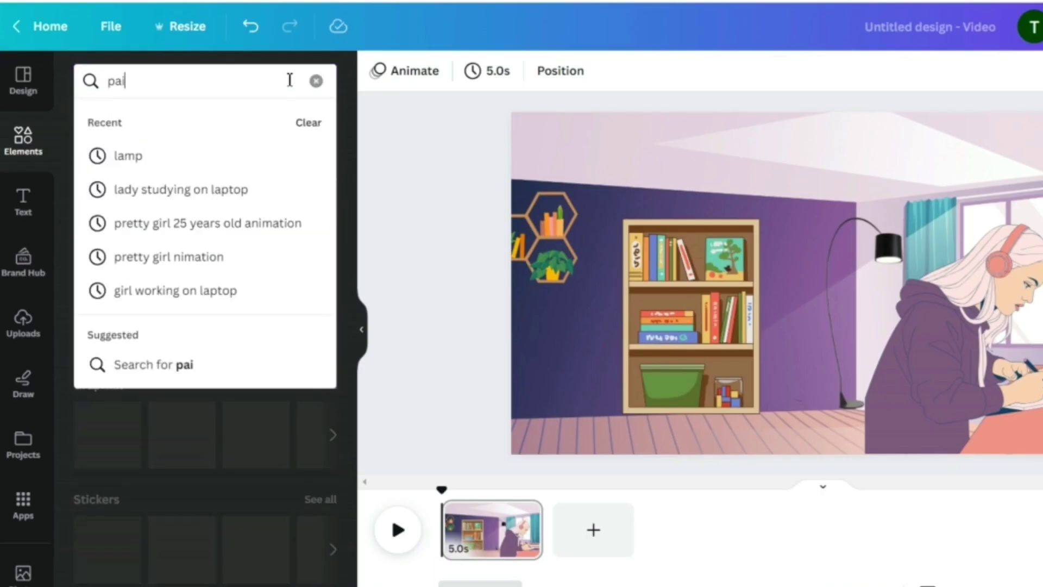
{"action": "type", "text": "nting"}
{"action": "key", "text": "Return"}
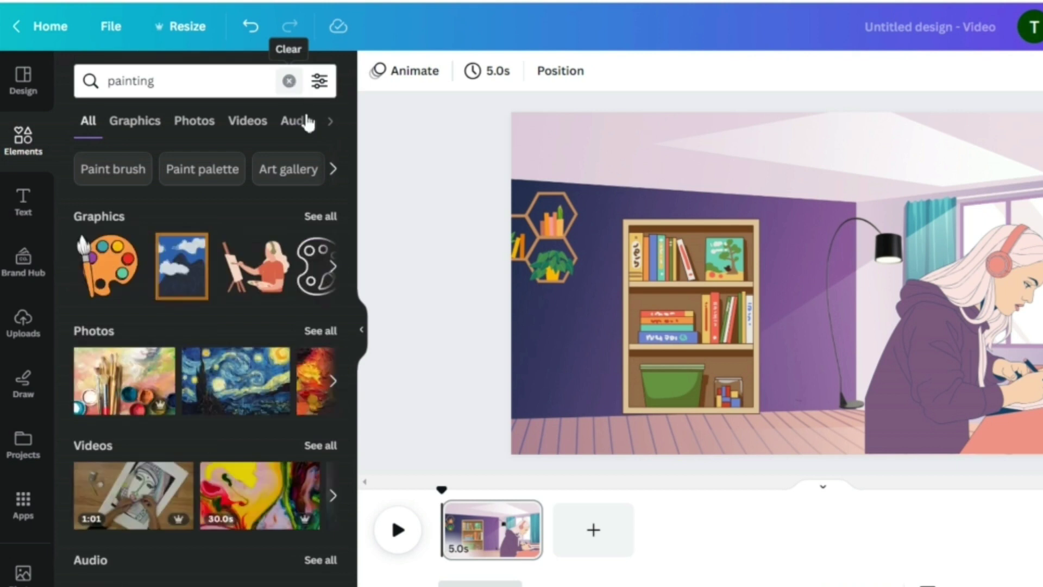
{"action": "left_click", "coordinate": [187, 283]}
{"action": "left_click_drag", "start_coordinate": [790, 301], "coordinate": [657, 287]}
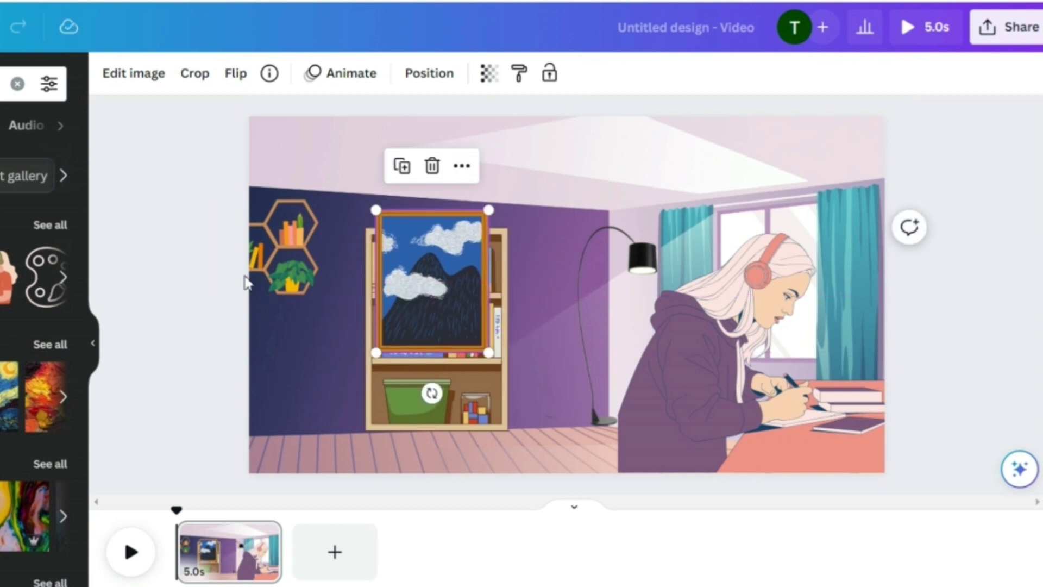
- Move the hexagonal shelves toward the window and hang the mountain painting, slightly reduced, at the purple wall's left edge
{"action": "left_click_drag", "start_coordinate": [283, 247], "coordinate": [676, 265]}
{"action": "left_click", "coordinate": [429, 285]}
{"action": "mouse_move", "coordinate": [429, 285]}
{"action": "left_mouse_down"}
{"action": "mouse_move", "coordinate": [300, 261]}
{"action": "mouse_move", "coordinate": [300, 286]}
{"action": "left_mouse_up"}
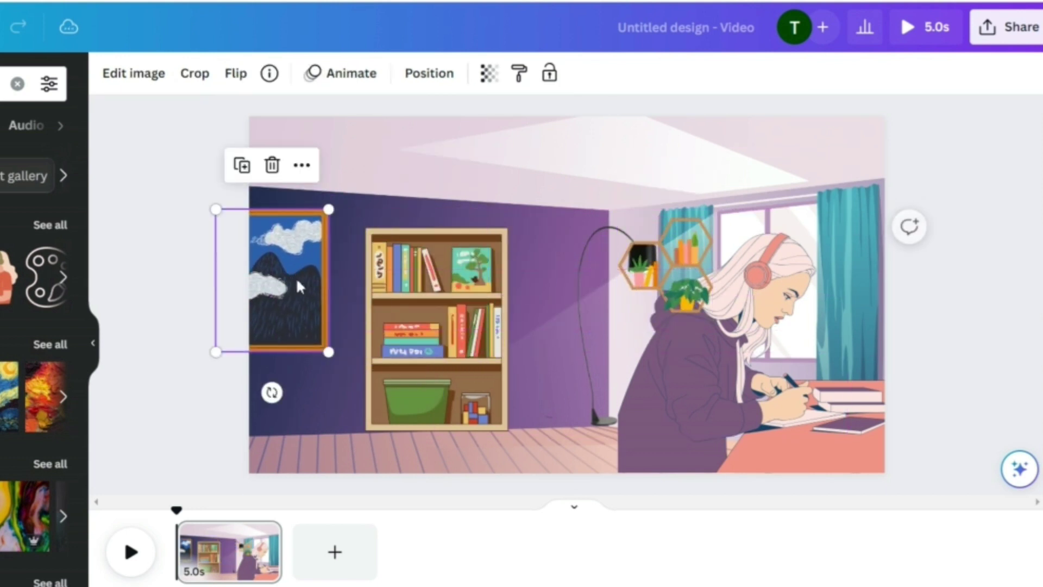
{"action": "left_click_drag", "start_coordinate": [328, 352], "coordinate": [300, 328]}
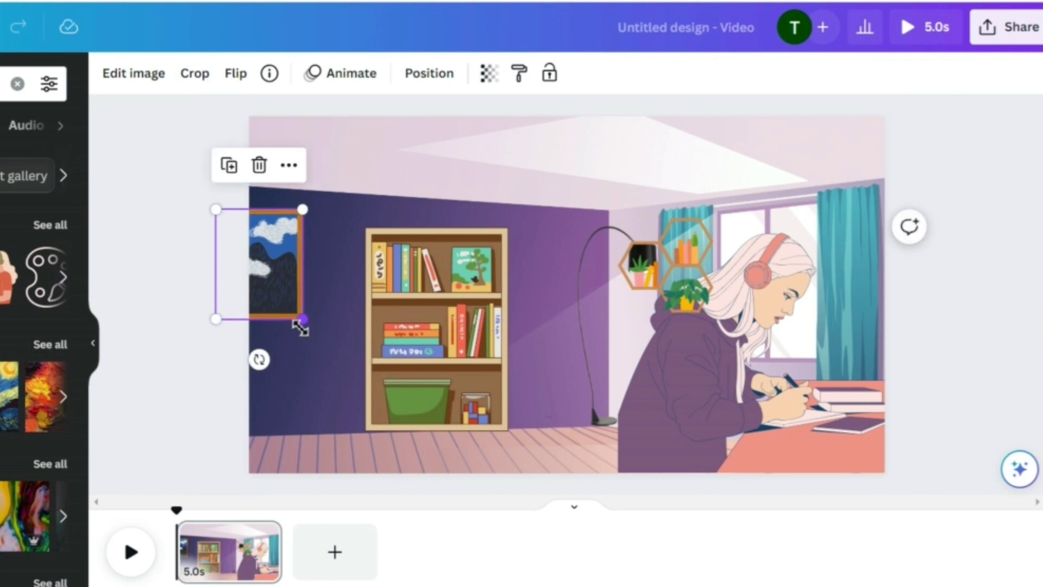
{"action": "mouse_move", "coordinate": [280, 288]}
{"action": "left_mouse_down"}
{"action": "mouse_move", "coordinate": [287, 271]}
{"action": "mouse_move", "coordinate": [282, 289]}
{"action": "left_mouse_up"}
{"action": "left_click", "coordinate": [157, 277]}
{"action": "left_click", "coordinate": [196, 254]}
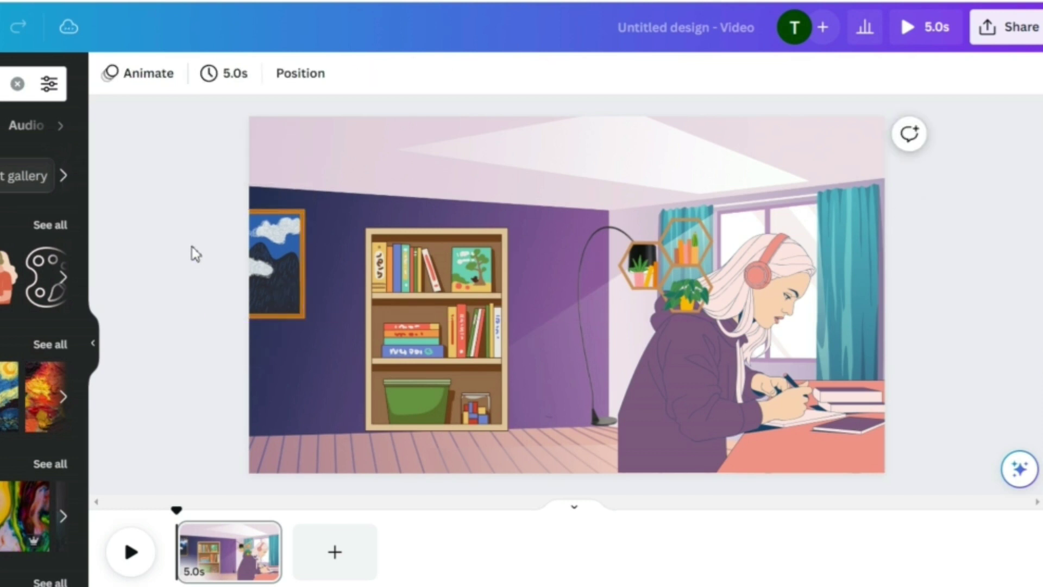
- Place the hexagonal plant shelves on the strip of purple wall between the bookcase and the floor lamp
{"action": "mouse_move", "coordinate": [658, 253]}
{"action": "left_mouse_down"}
{"action": "mouse_move", "coordinate": [588, 281]}
{"action": "mouse_move", "coordinate": [558, 266]}
{"action": "left_mouse_up"}
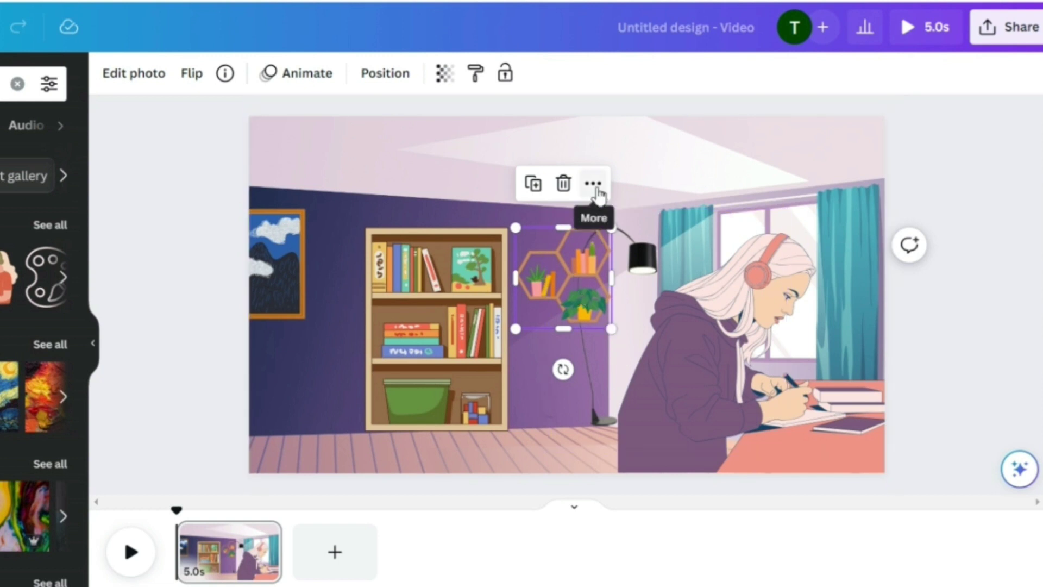
{"action": "left_click_drag", "start_coordinate": [590, 285], "coordinate": [546, 289]}
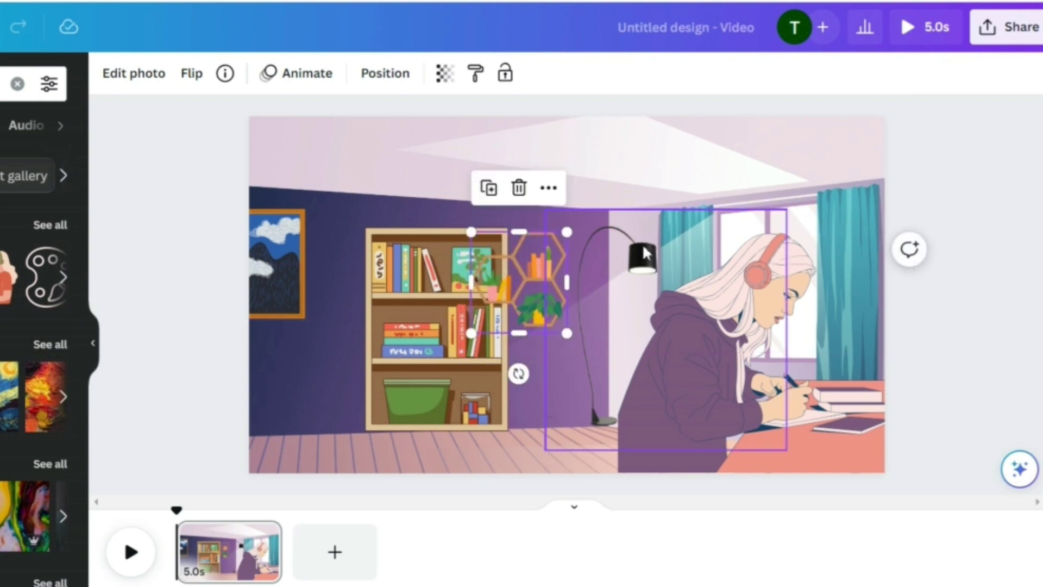
{"action": "left_click", "coordinate": [645, 253]}
{"action": "left_click", "coordinate": [522, 276]}
{"action": "left_click_drag", "start_coordinate": [522, 276], "coordinate": [573, 269]}
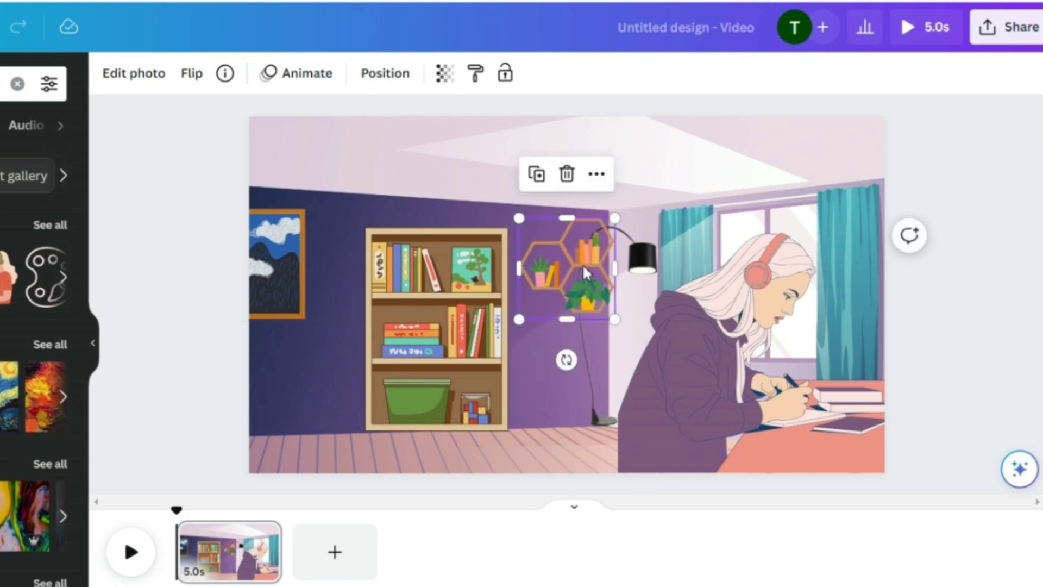
- Send the hexagonal plant shelves backward so they sit behind the floor lamp, and nudge them slightly left
{"action": "left_click", "coordinate": [596, 174]}
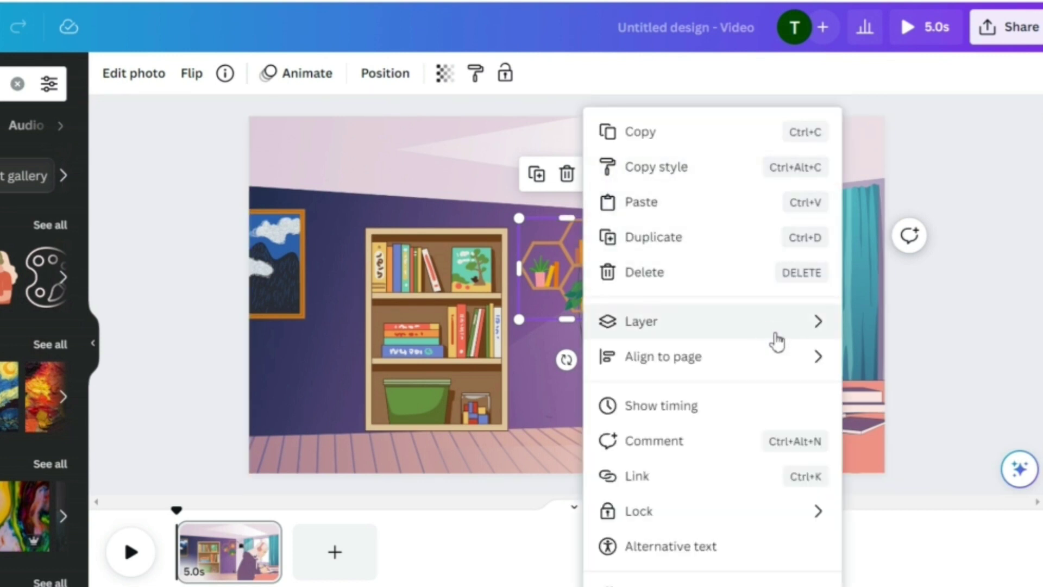
{"action": "mouse_move", "coordinate": [802, 324]}
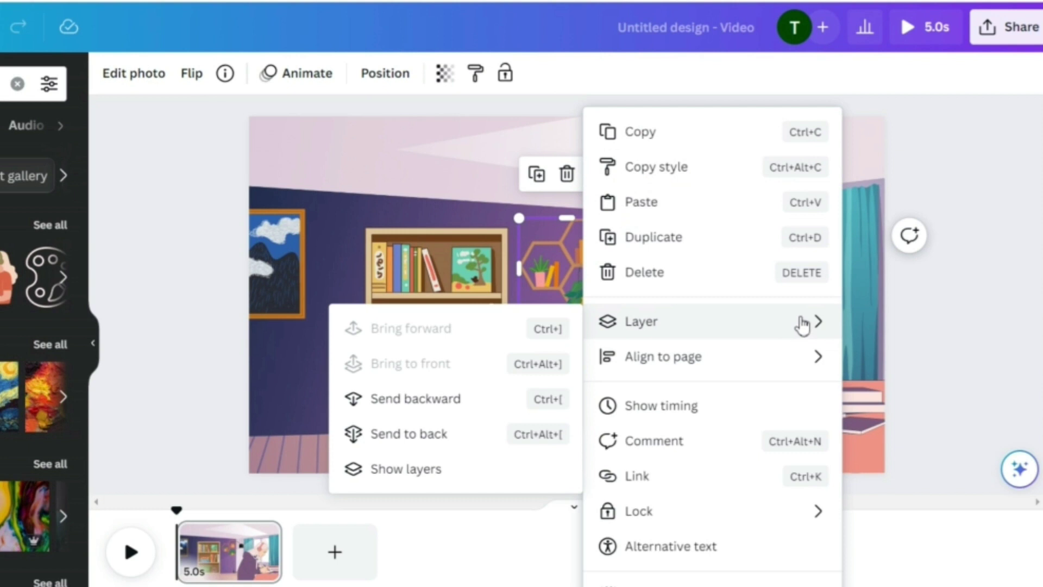
{"action": "left_click", "coordinate": [464, 405]}
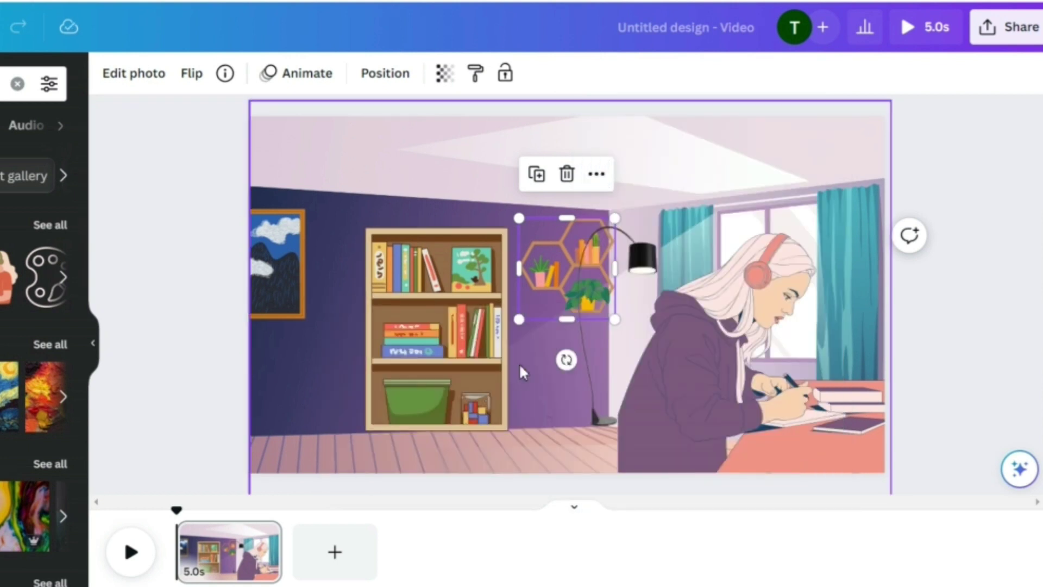
{"action": "left_click", "coordinate": [427, 170]}
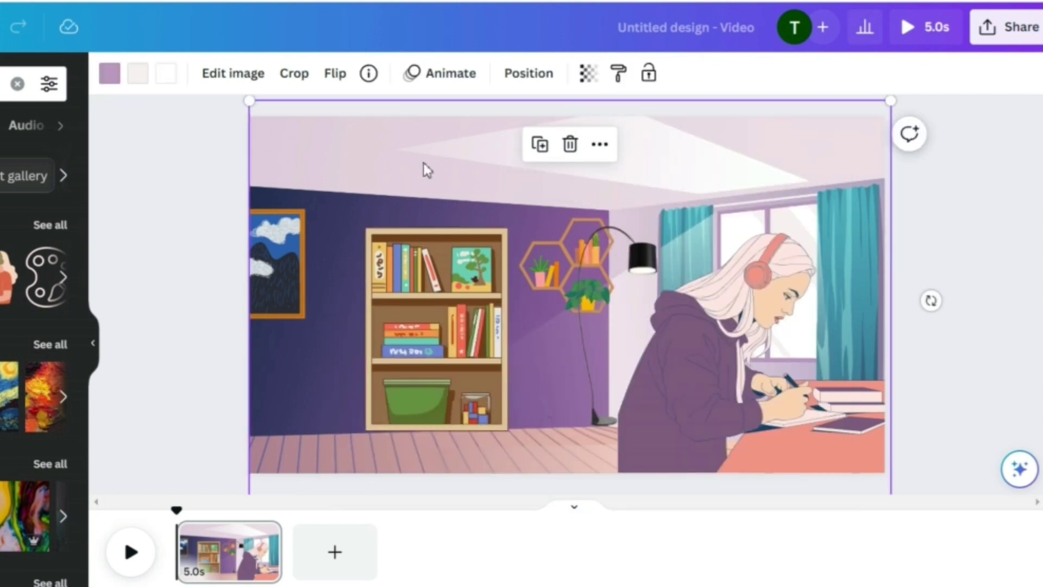
{"action": "left_click", "coordinate": [546, 268]}
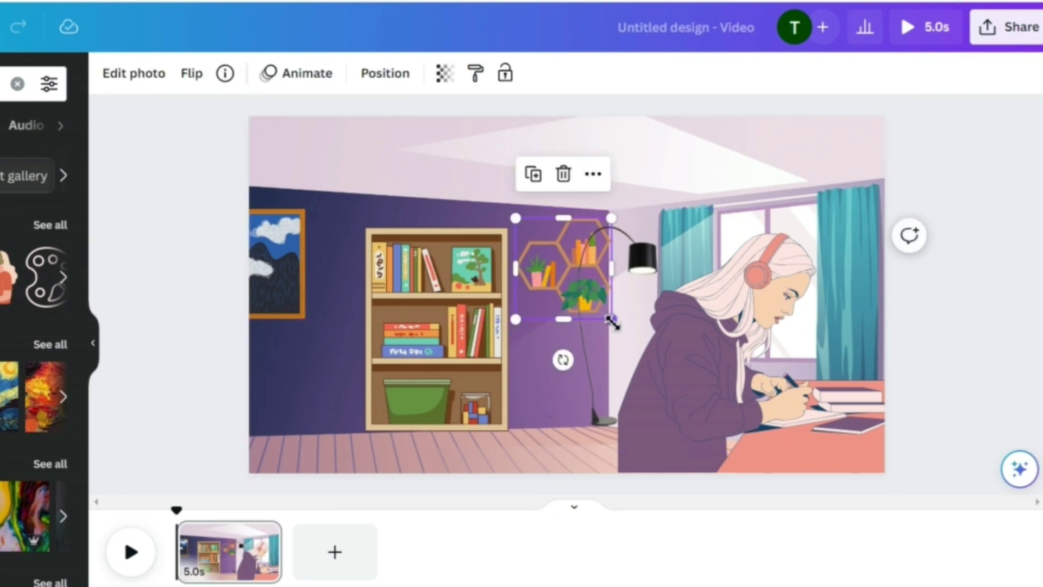
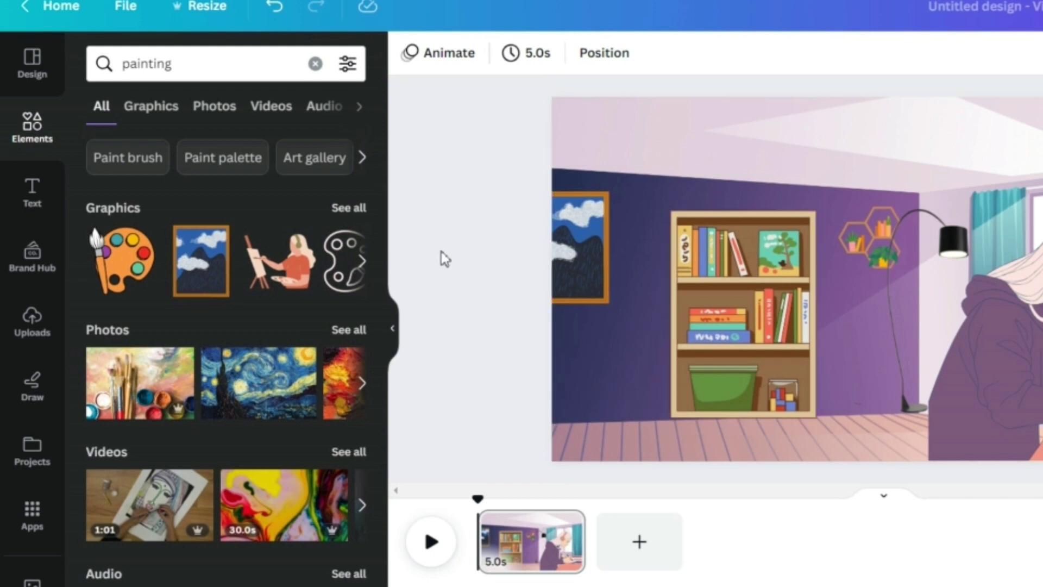
- Search the elements for "cup of coffee" and add the steaming glass coffee cup graphic on a saucer
{"action": "left_click", "coordinate": [315, 65]}
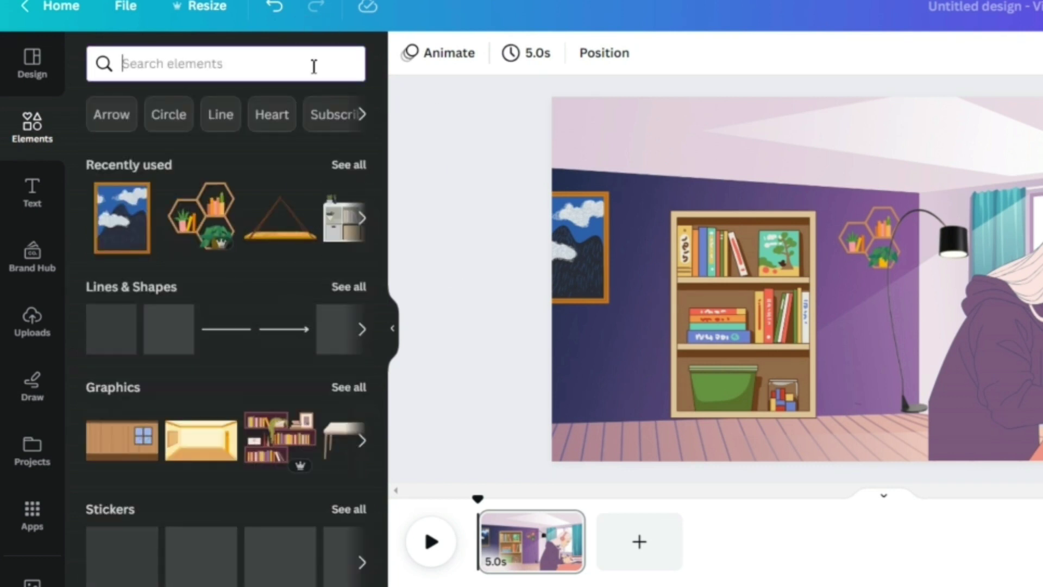
{"action": "type", "text": "d"}
{"action": "type", "text": "up of"}
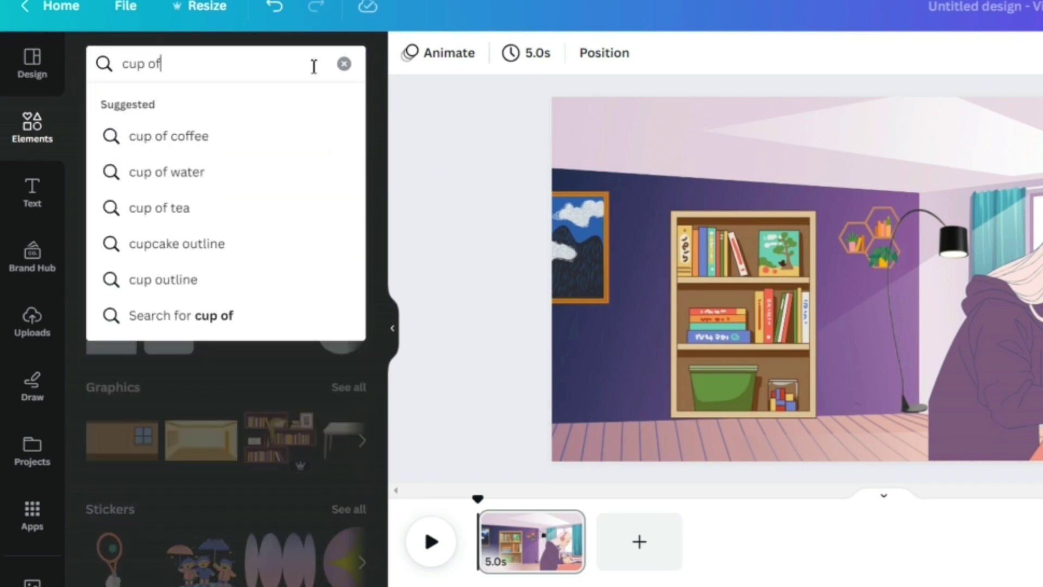
{"action": "left_click", "coordinate": [241, 140]}
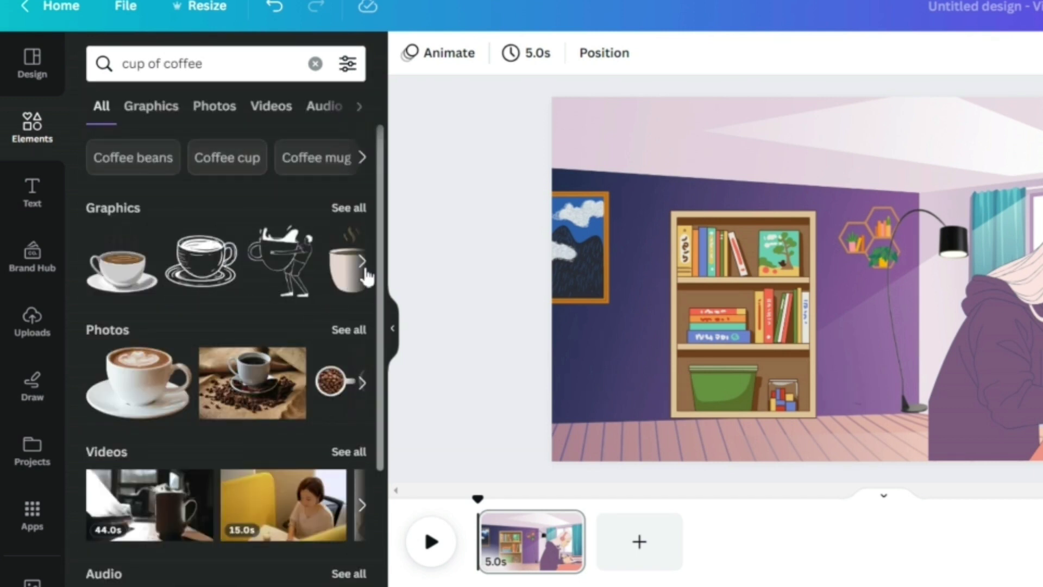
{"action": "left_click", "coordinate": [363, 383]}
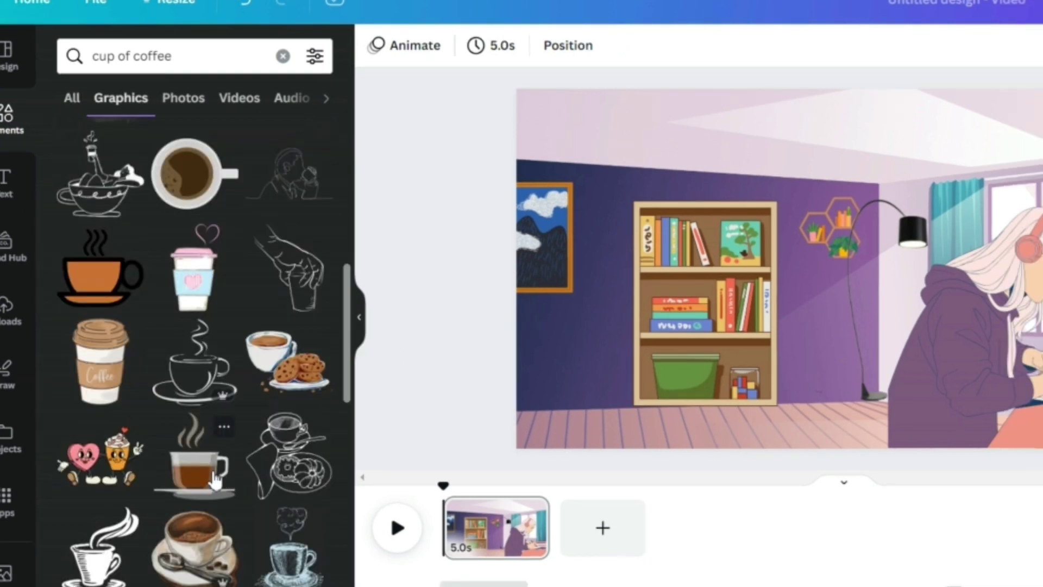
{"action": "left_click", "coordinate": [215, 480]}
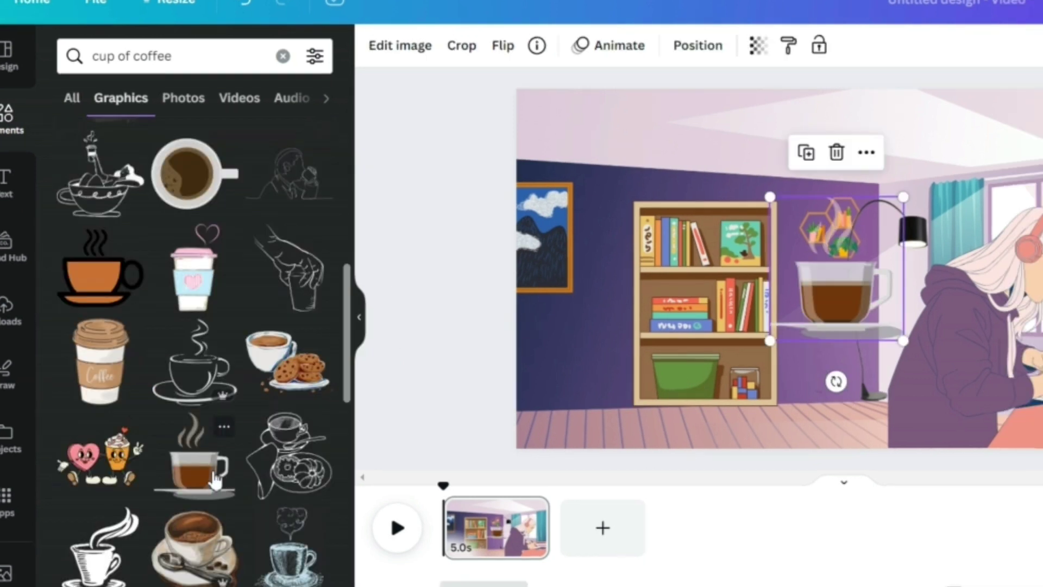
- Try the beige steaming coffee mug graphic on the desk beside the girl's books, scaled down to about half size
{"action": "left_click_drag", "start_coordinate": [343, 378], "coordinate": [348, 234]}
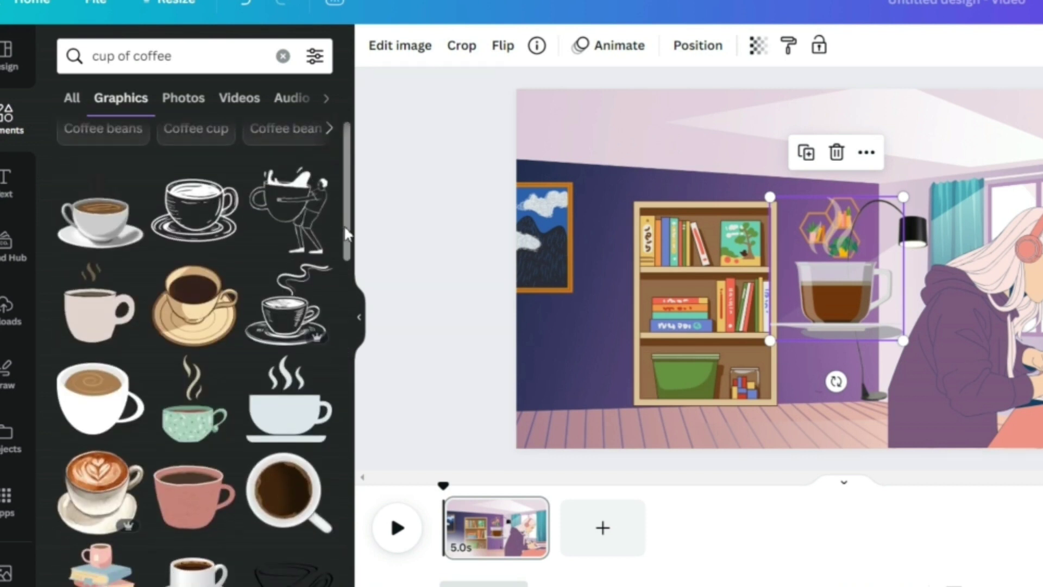
{"action": "left_click", "coordinate": [99, 321]}
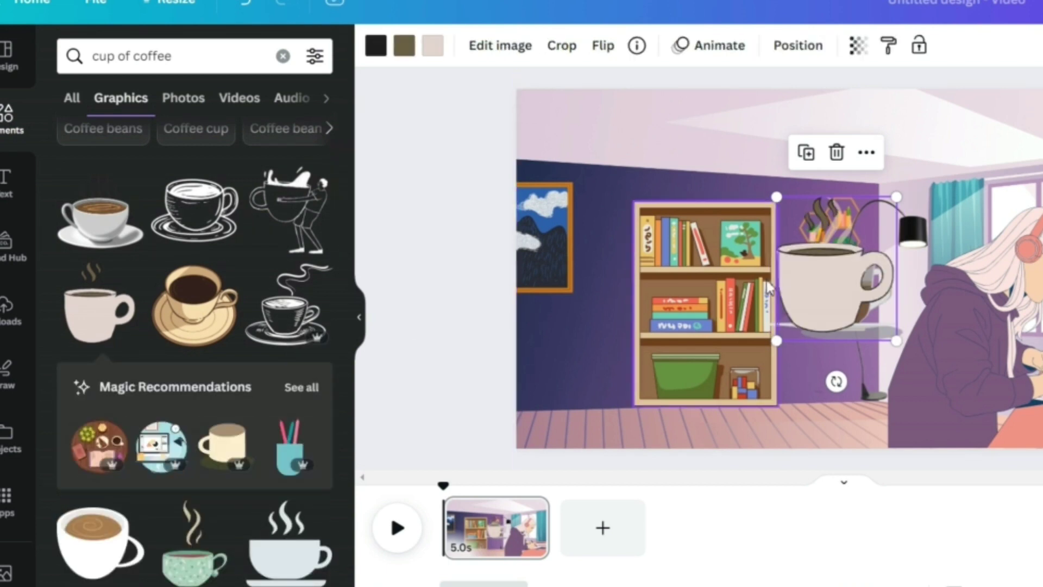
{"action": "left_click_drag", "start_coordinate": [853, 275], "coordinate": [1042, 377]}
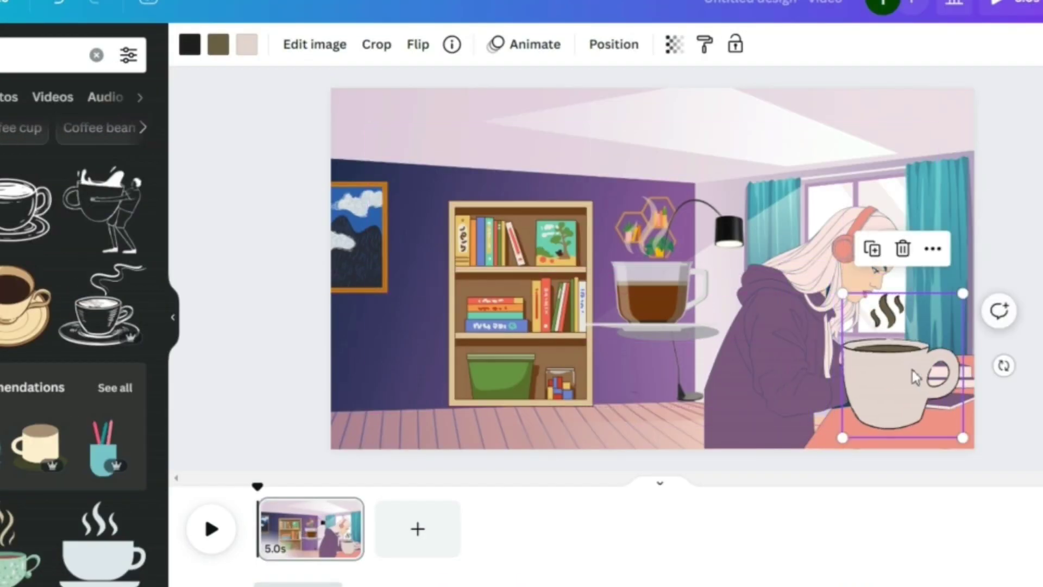
{"action": "left_click_drag", "start_coordinate": [844, 295], "coordinate": [906, 370]}
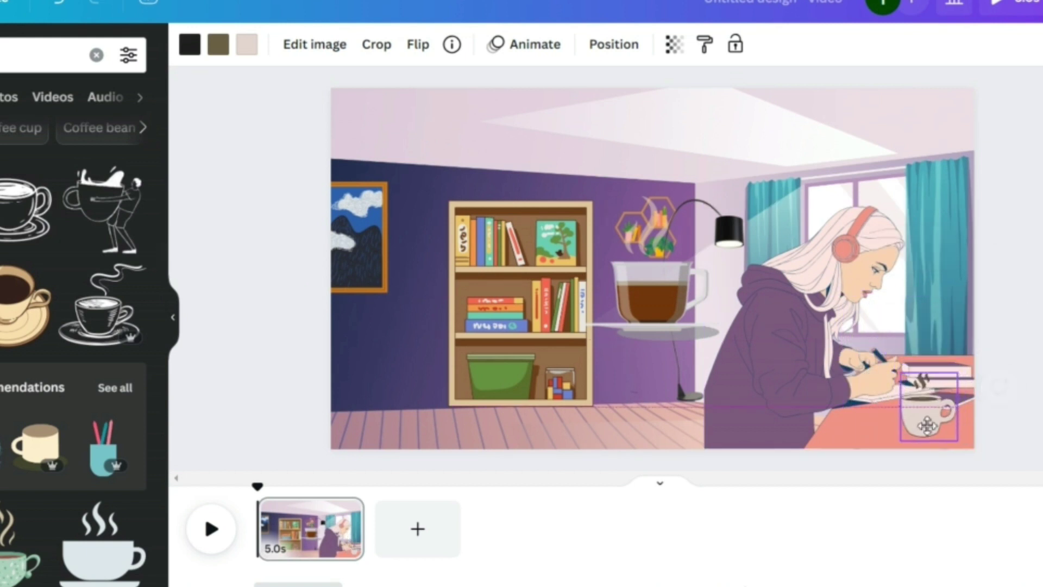
- Replace the beige mug on the desk with the glass coffee cup, scaled down to fit, and delete the mug
{"action": "left_click", "coordinate": [547, 395]}
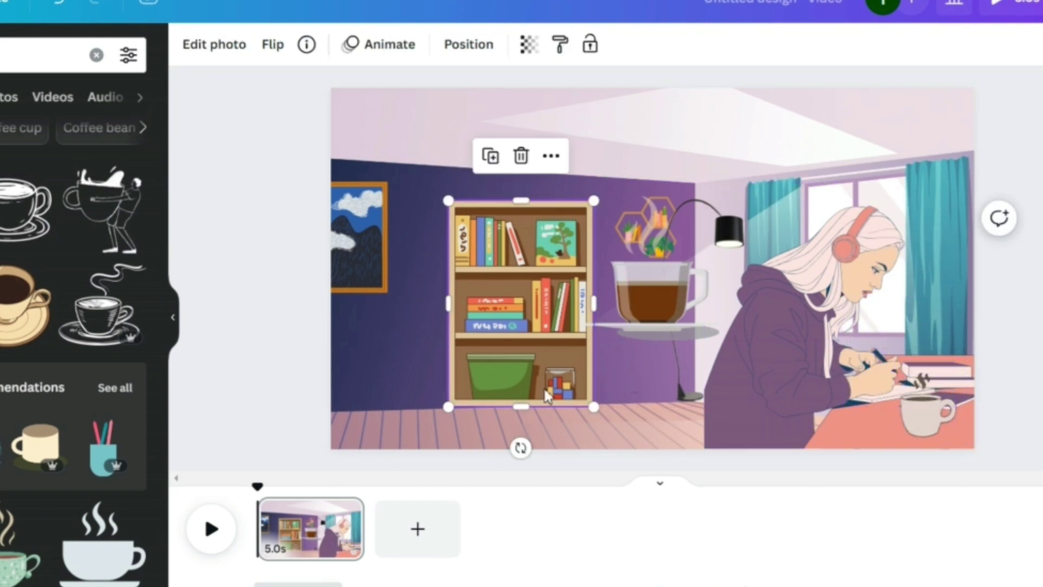
{"action": "left_click_drag", "start_coordinate": [929, 404], "coordinate": [585, 379]}
{"action": "left_click_drag", "start_coordinate": [693, 293], "coordinate": [923, 402]}
{"action": "left_click_drag", "start_coordinate": [973, 307], "coordinate": [899, 383]}
{"action": "left_click_drag", "start_coordinate": [871, 429], "coordinate": [912, 422]}
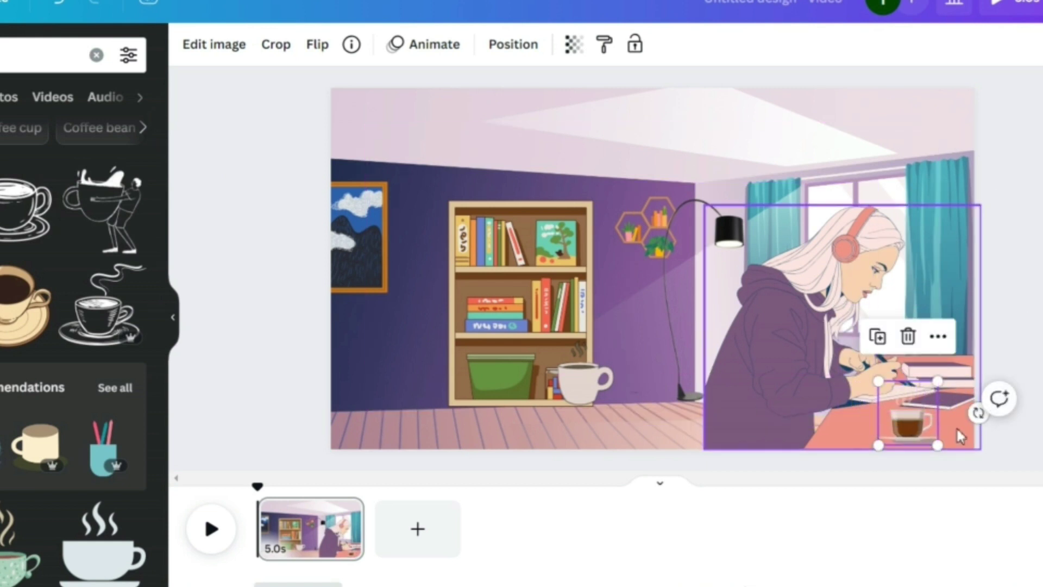
{"action": "left_click", "coordinate": [576, 392]}
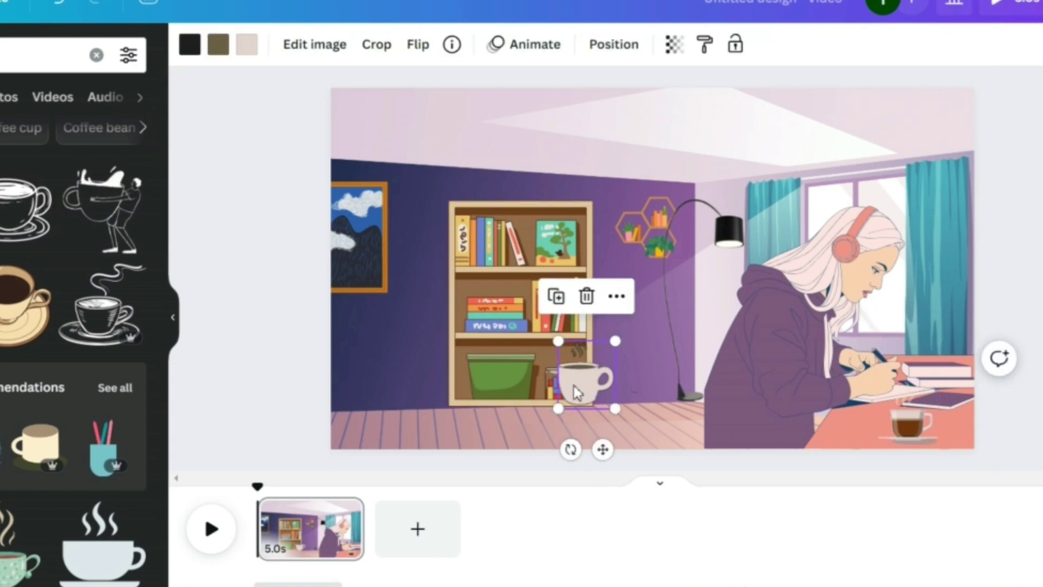
{"action": "left_click", "coordinate": [587, 296]}
- Search the graphics for "bed" and add the blue bed with the red frame
{"action": "left_click", "coordinate": [98, 54]}
{"action": "type", "text": "bed"}
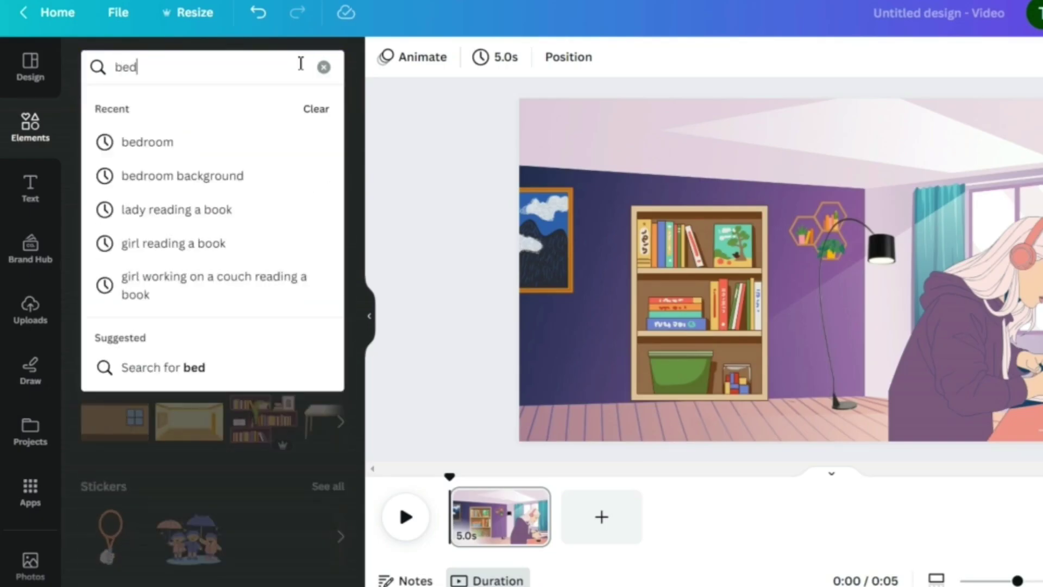
{"action": "key", "text": "Return"}
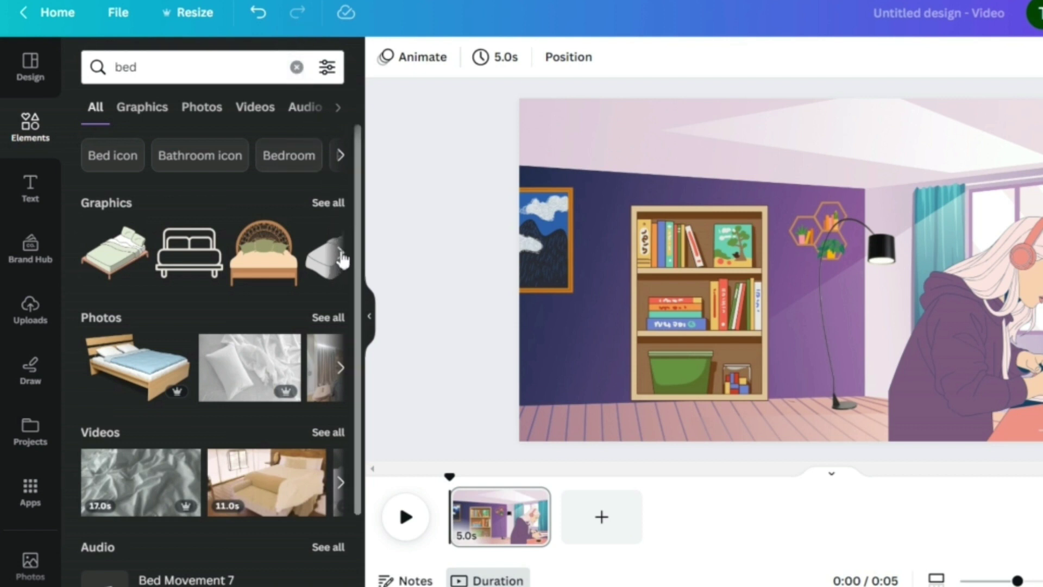
{"action": "left_click", "coordinate": [329, 204]}
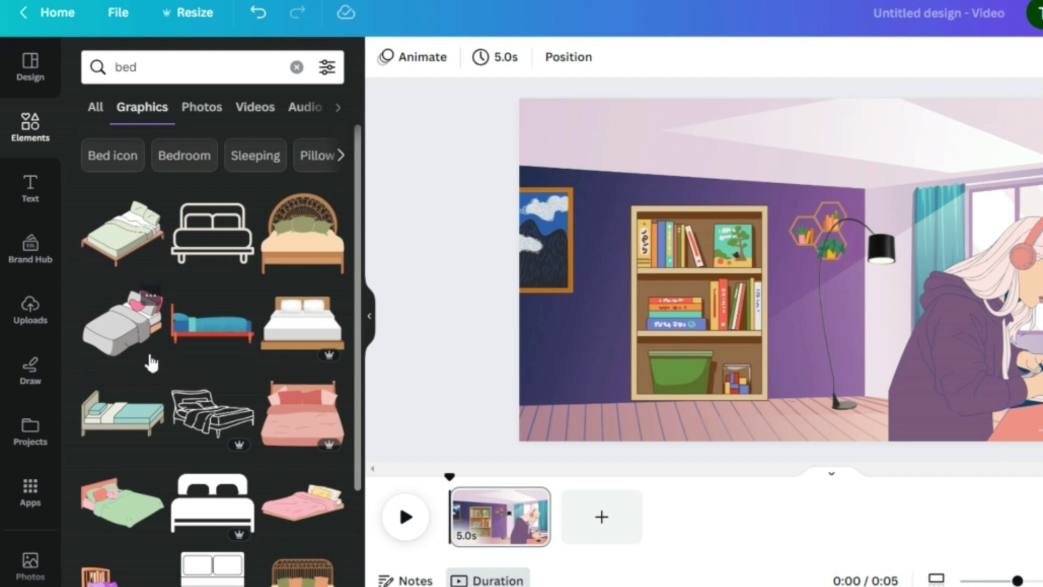
{"action": "left_click", "coordinate": [223, 341]}
- Place the blue bed in the room's lower-left corner, in front of the bookcase and partly outside the scene
{"action": "left_click_drag", "start_coordinate": [358, 293], "coordinate": [359, 327]}
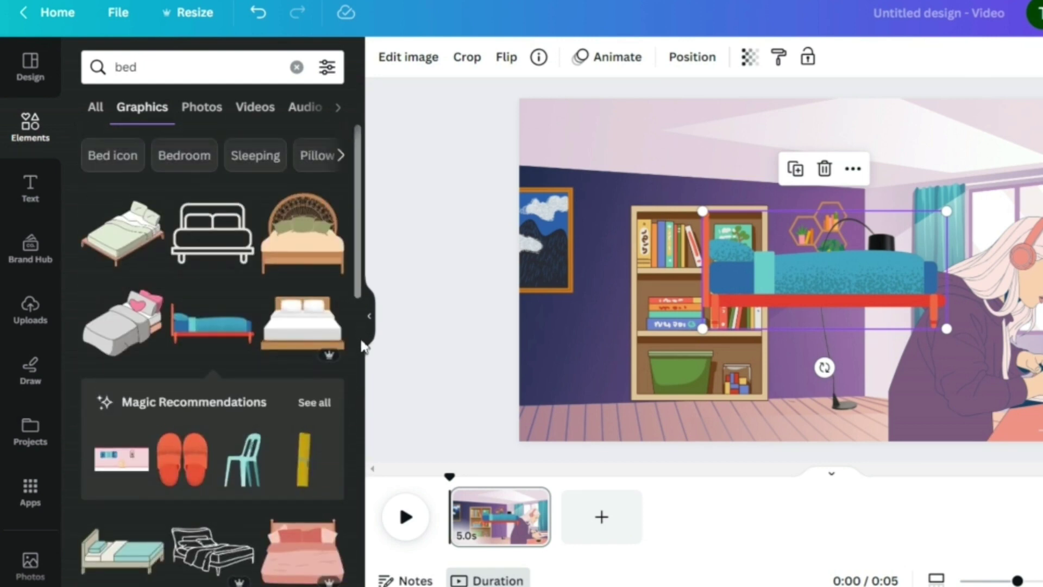
{"action": "scroll", "coordinate": [358, 327], "scroll_direction": "down", "scroll_amount": 2}
{"action": "left_click_drag", "start_coordinate": [774, 269], "coordinate": [522, 393]}
{"action": "left_click", "coordinate": [416, 256]}
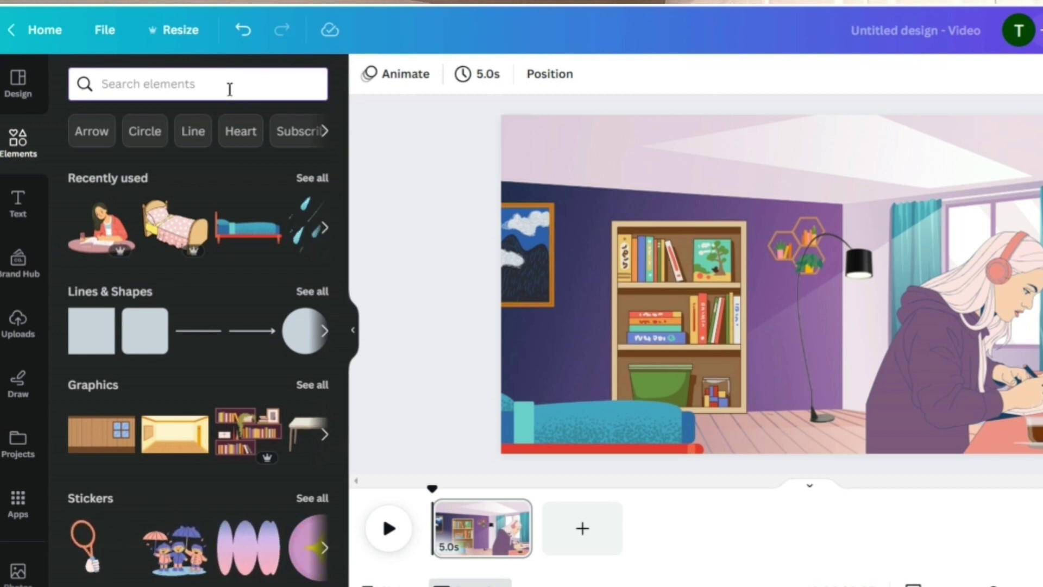
- Search the graphics for "cat animation" and add the beige sitting cat with a raised paw
{"action": "left_click", "coordinate": [230, 89]}
{"action": "type", "text": "cat anima"}
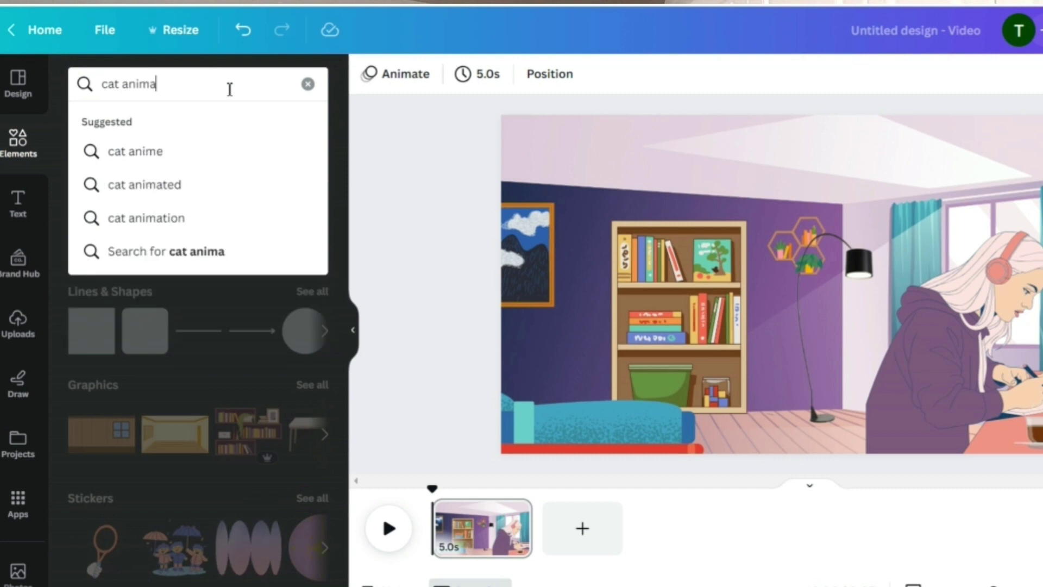
{"action": "type", "text": "tion"}
{"action": "key", "text": "Return"}
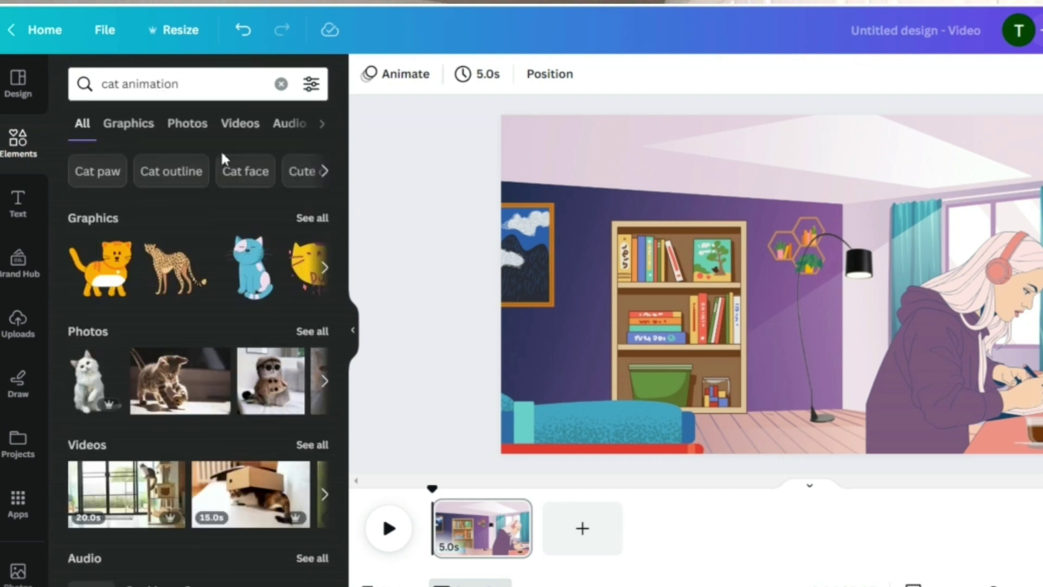
{"action": "left_click", "coordinate": [312, 216]}
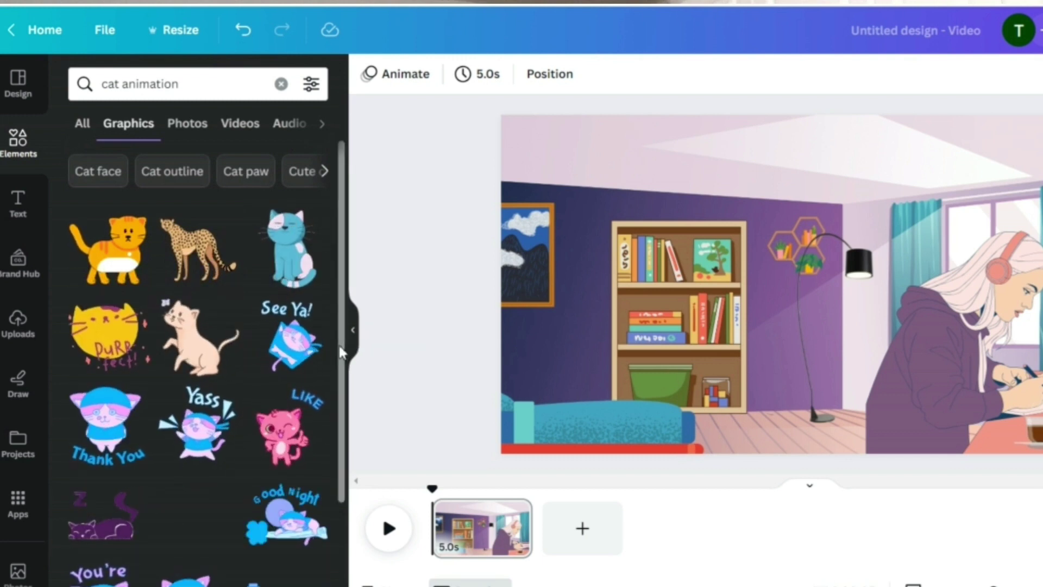
{"action": "scroll", "coordinate": [337, 438], "scroll_direction": "down", "scroll_amount": 3}
{"action": "scroll", "coordinate": [336, 438], "scroll_direction": "up", "scroll_amount": 5}
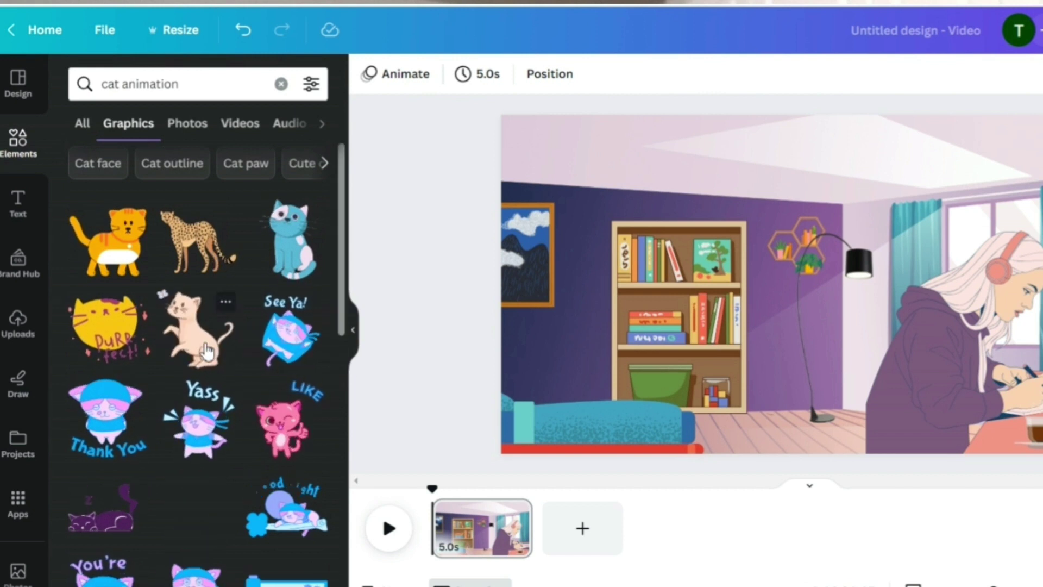
{"action": "left_click", "coordinate": [207, 351]}
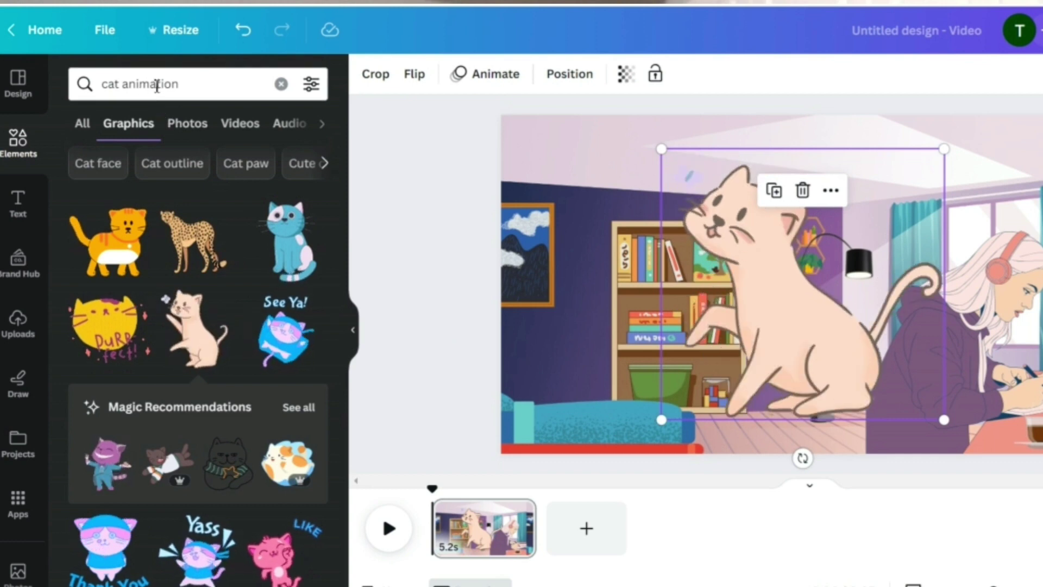
- Search the graphics for "dog wagging tail animation" and add the gray lying dog
{"action": "left_click", "coordinate": [184, 88]}
{"action": "key", "text": "BackSpace"}
{"action": "key", "text": "BackSpace"}
{"action": "key", "text": "BackSpace"}
{"action": "key", "text": "BackSpace"}
{"action": "type", "text": "dog"}
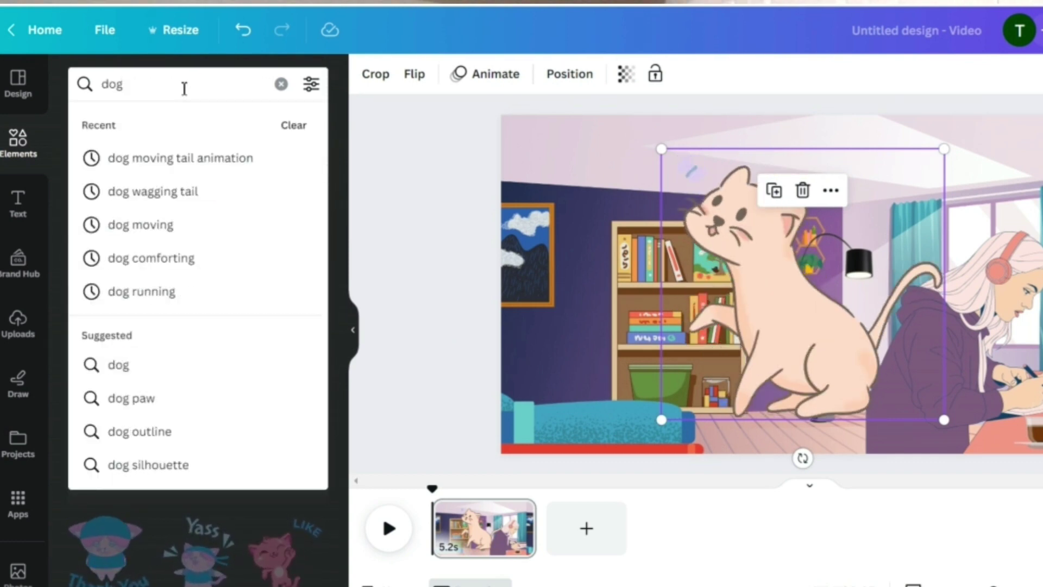
{"action": "type", "text": " mo"}
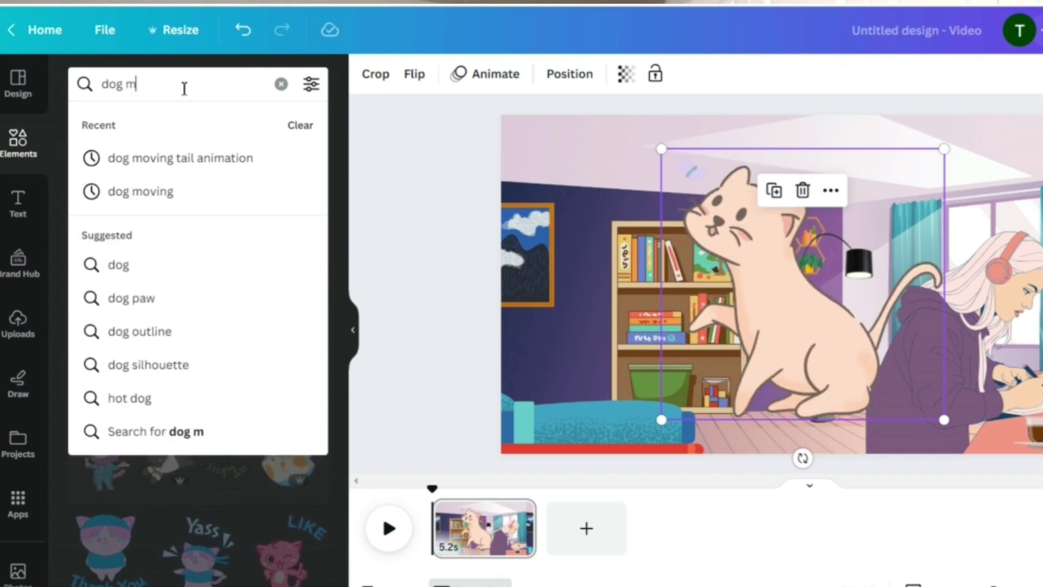
{"action": "key", "text": "BackSpace"}
{"action": "key", "text": "BackSpace"}
{"action": "type", "text": "wa"}
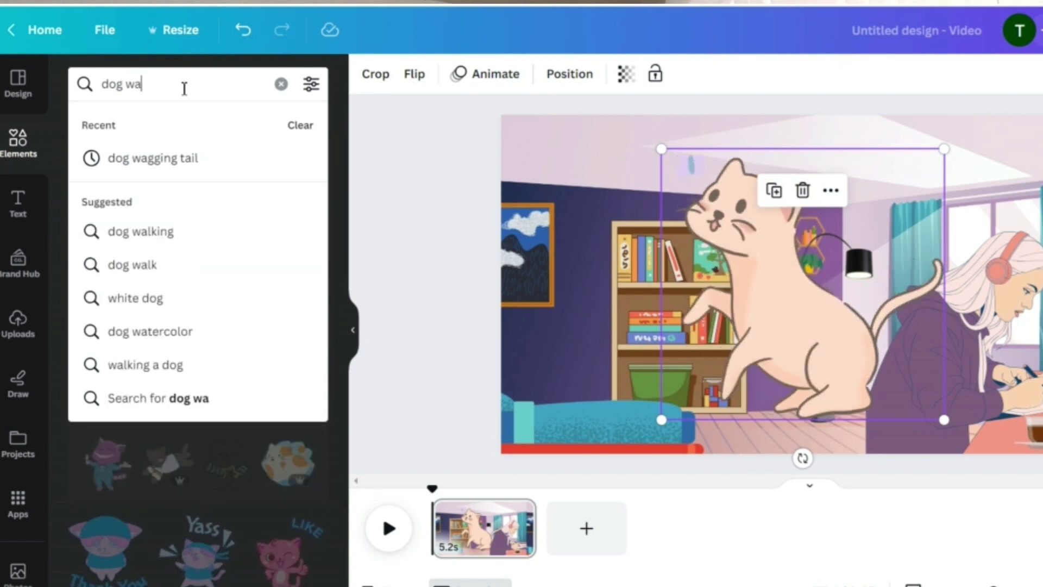
{"action": "type", "text": "gging tail a"}
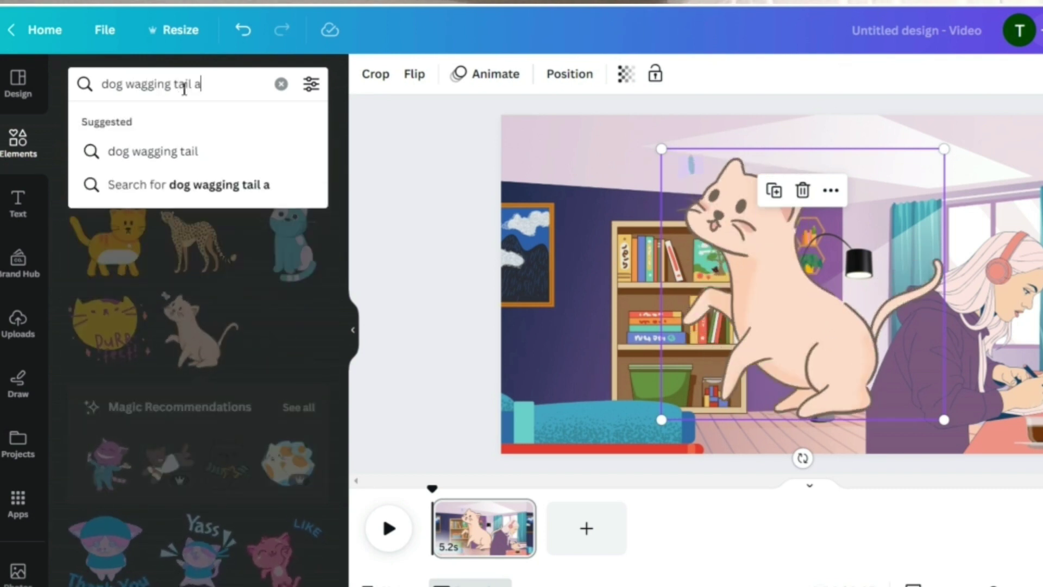
{"action": "type", "text": "nimation"}
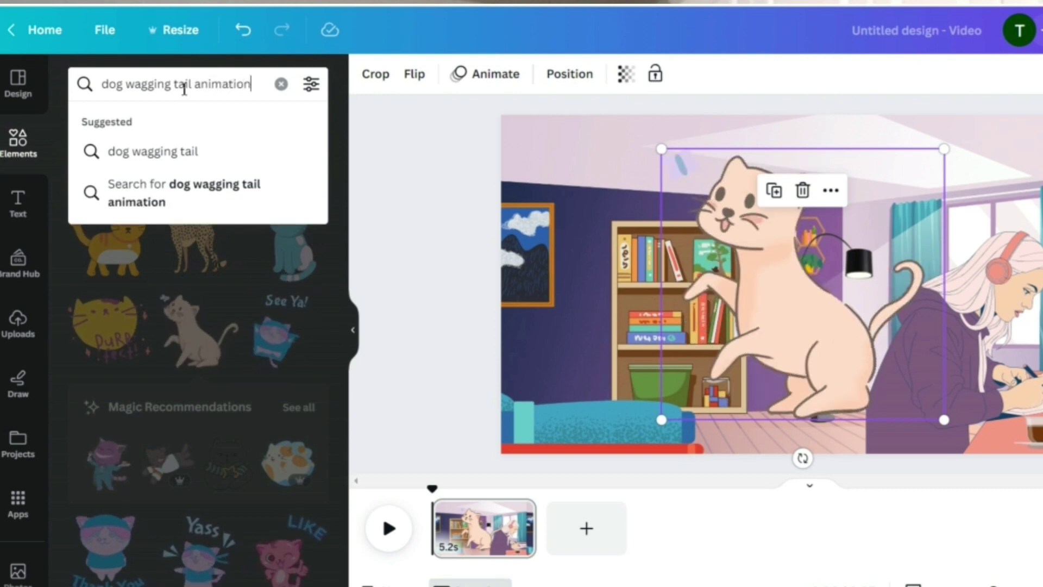
{"action": "key", "text": "Return"}
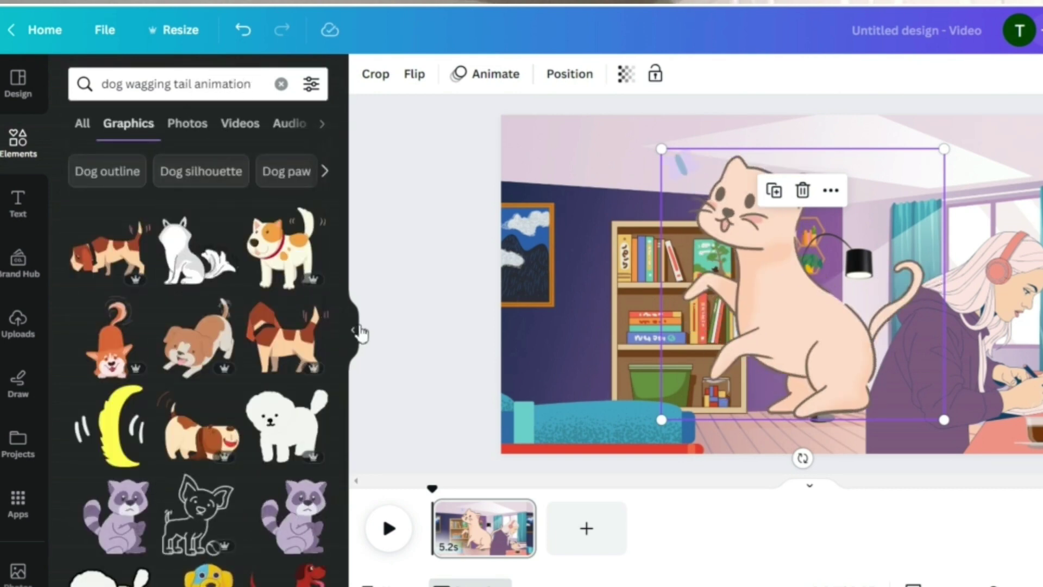
{"action": "scroll", "coordinate": [328, 429], "scroll_direction": "down", "scroll_amount": 4}
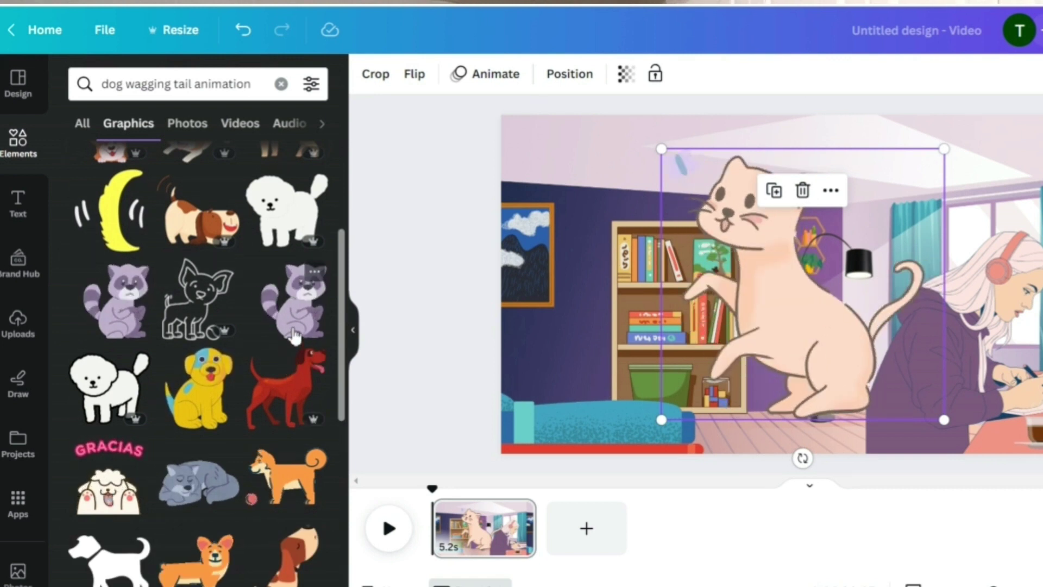
{"action": "left_click", "coordinate": [204, 499]}
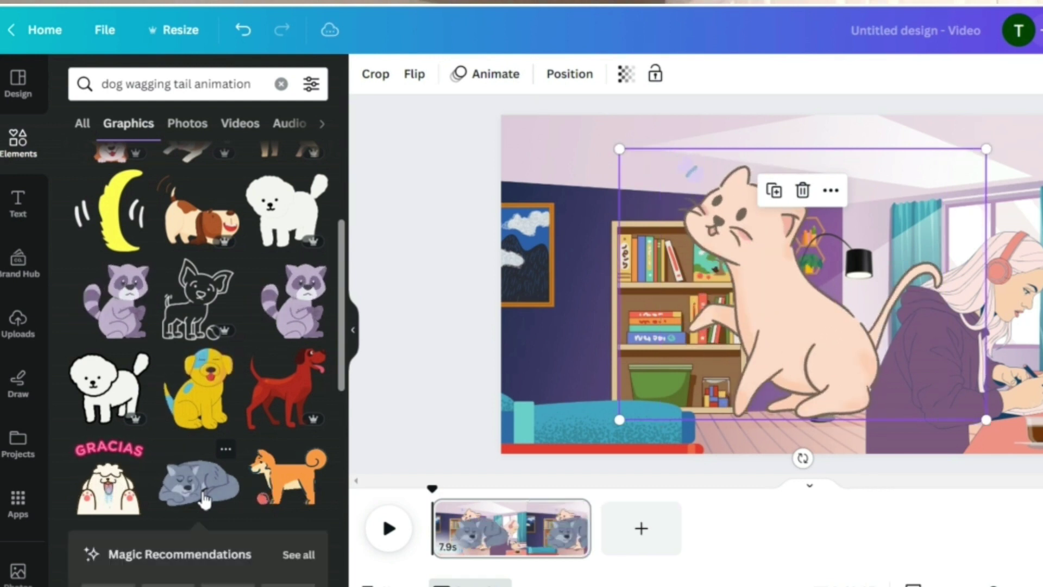
- Shrink the gray dog to about 567 × 420 near the mountain painting, and scale the beige cat down to about half size
{"action": "left_click_drag", "start_coordinate": [679, 326], "coordinate": [591, 323]}
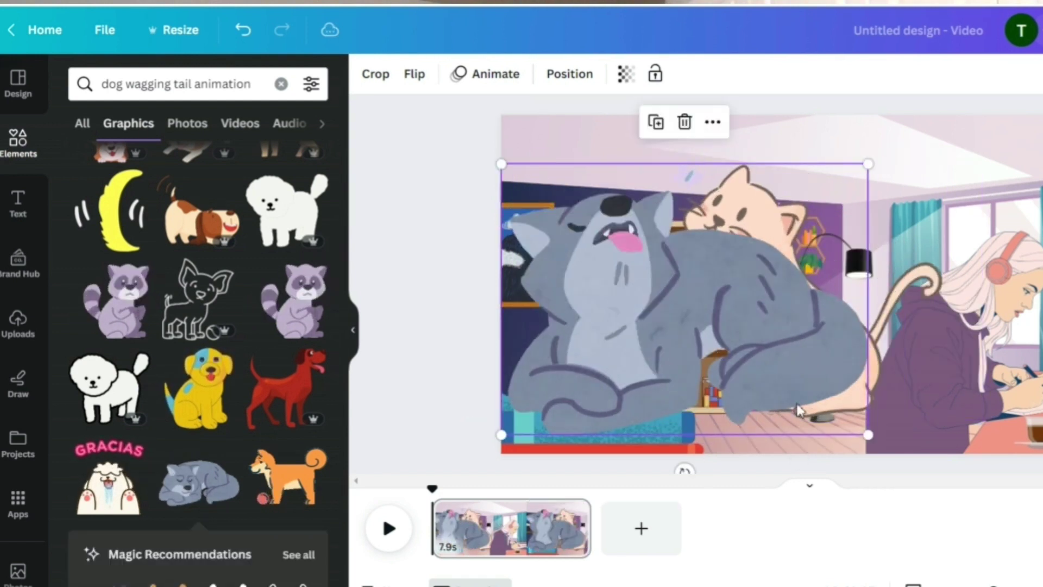
{"action": "left_click_drag", "start_coordinate": [868, 435], "coordinate": [628, 359]}
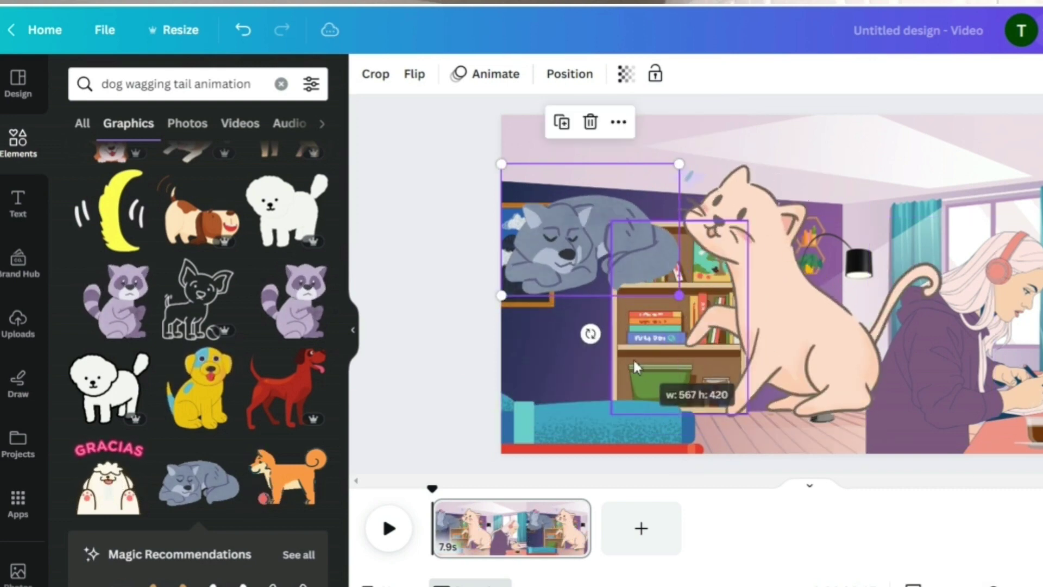
{"action": "left_click", "coordinate": [773, 284]}
{"action": "left_click_drag", "start_coordinate": [772, 284], "coordinate": [779, 295]}
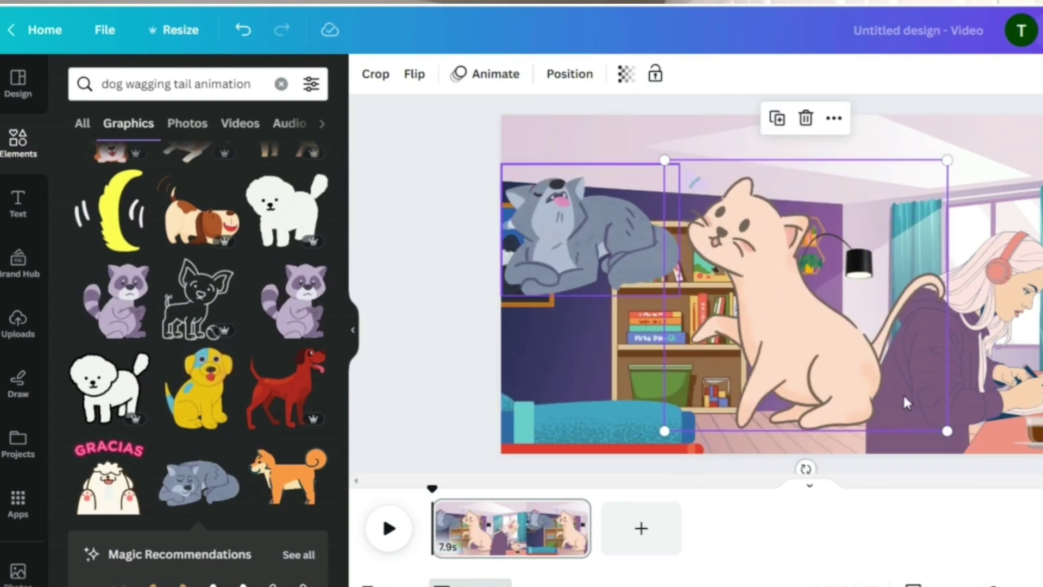
{"action": "left_click_drag", "start_coordinate": [951, 430], "coordinate": [784, 432]}
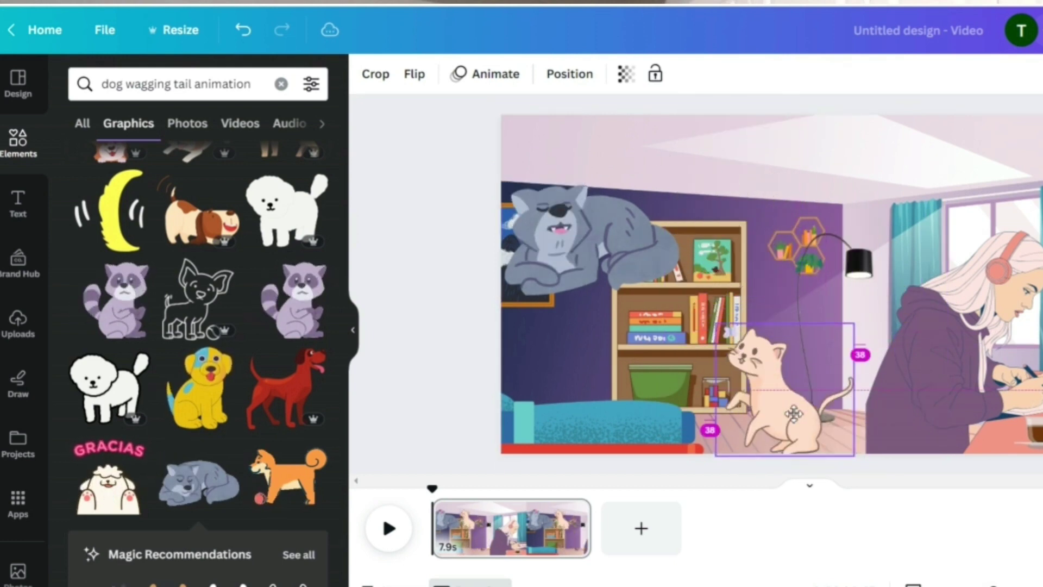
- Shrink the beige cat to a small figure and place it on the floor between the bookcase and the floor lamp
{"action": "left_click_drag", "start_coordinate": [838, 454], "coordinate": [785, 427]}
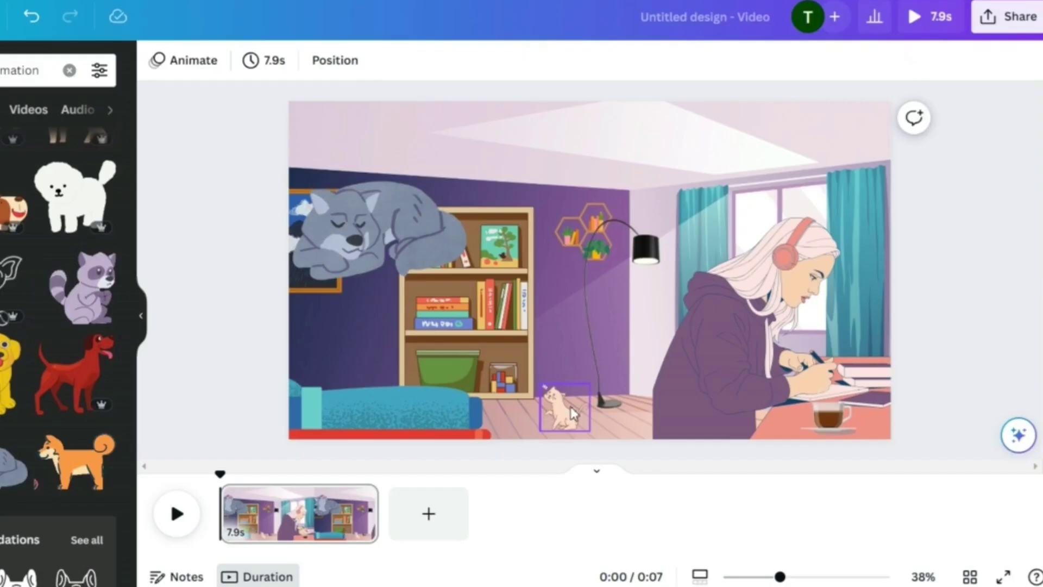
{"action": "left_click_drag", "start_coordinate": [573, 415], "coordinate": [580, 407]}
{"action": "left_click", "coordinate": [233, 337]}
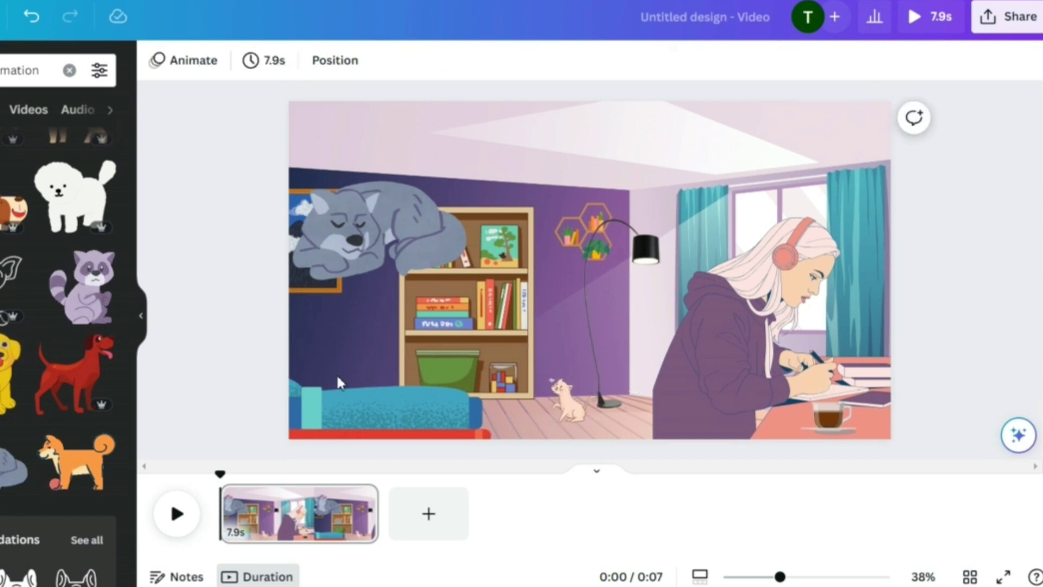
- Move the coffee cup off the desk to beside the bookcase, and shrink the gray dog to lie on the desk in front of the girl
{"action": "left_click_drag", "start_coordinate": [834, 418], "coordinate": [537, 304]}
{"action": "left_click_drag", "start_coordinate": [372, 211], "coordinate": [786, 384]}
{"action": "left_click_drag", "start_coordinate": [705, 325], "coordinate": [782, 382]}
{"action": "left_click_drag", "start_coordinate": [807, 424], "coordinate": [809, 417]}
{"action": "left_click_drag", "start_coordinate": [782, 375], "coordinate": [794, 383]}
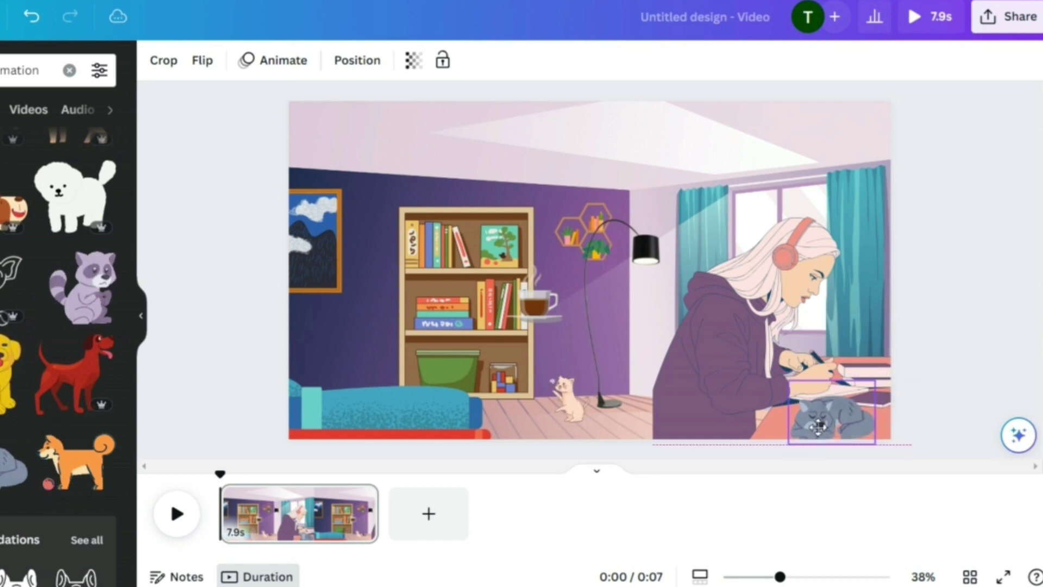
- Delete the beige cat beside the floor lamp
{"action": "left_click", "coordinate": [563, 396]}
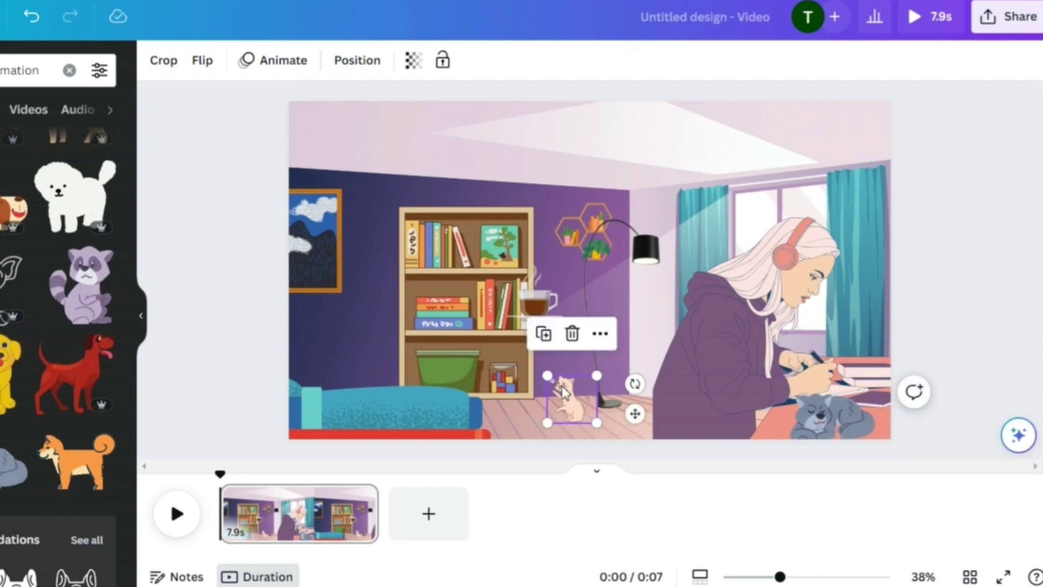
{"action": "left_click", "coordinate": [570, 335]}
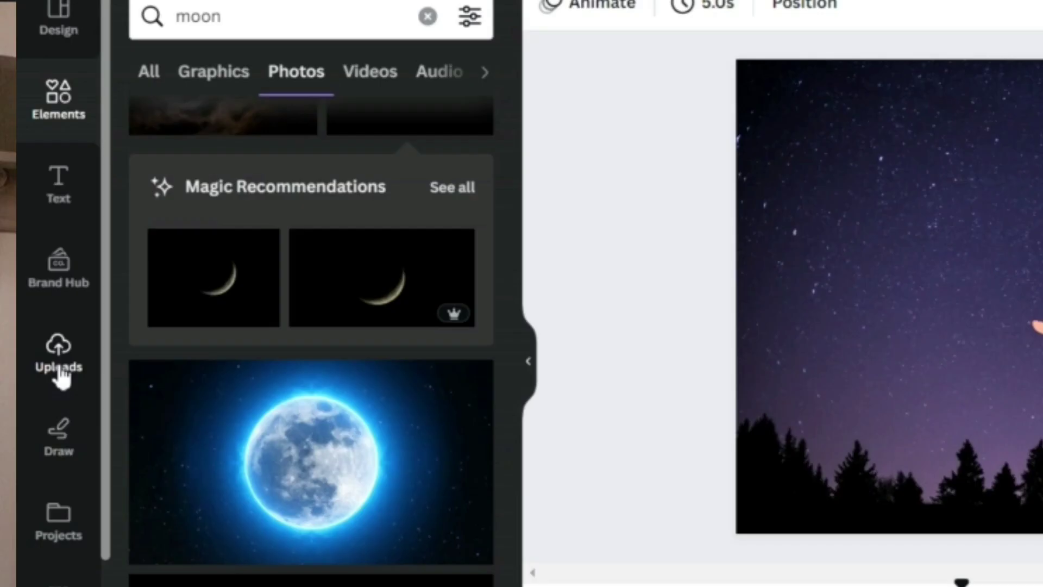
- Show the uploaded audio files and start uploading a new file for the night-sky video
{"action": "left_click", "coordinate": [60, 369]}
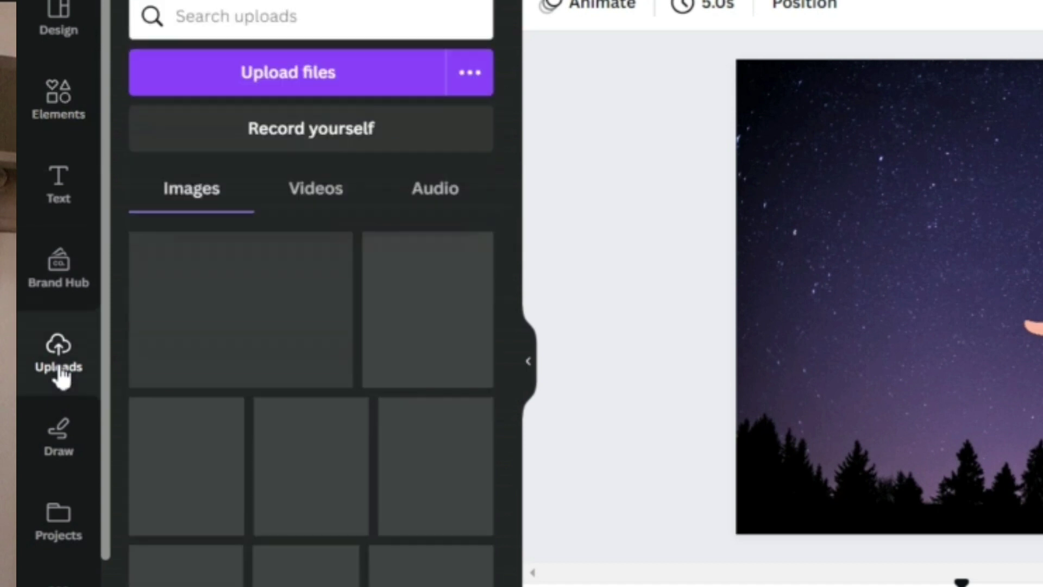
{"action": "left_click", "coordinate": [454, 206]}
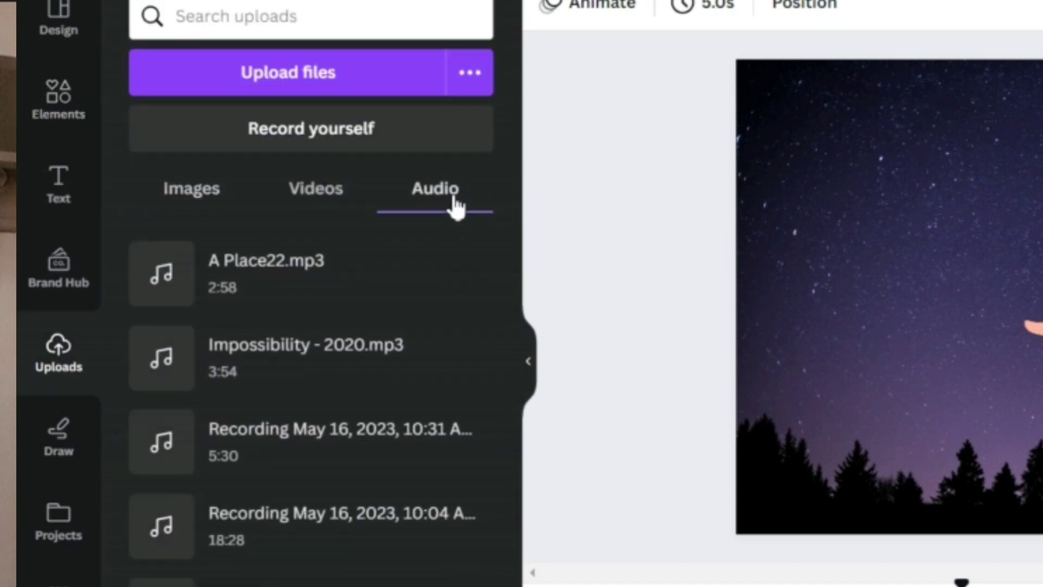
{"action": "left_click", "coordinate": [369, 82]}
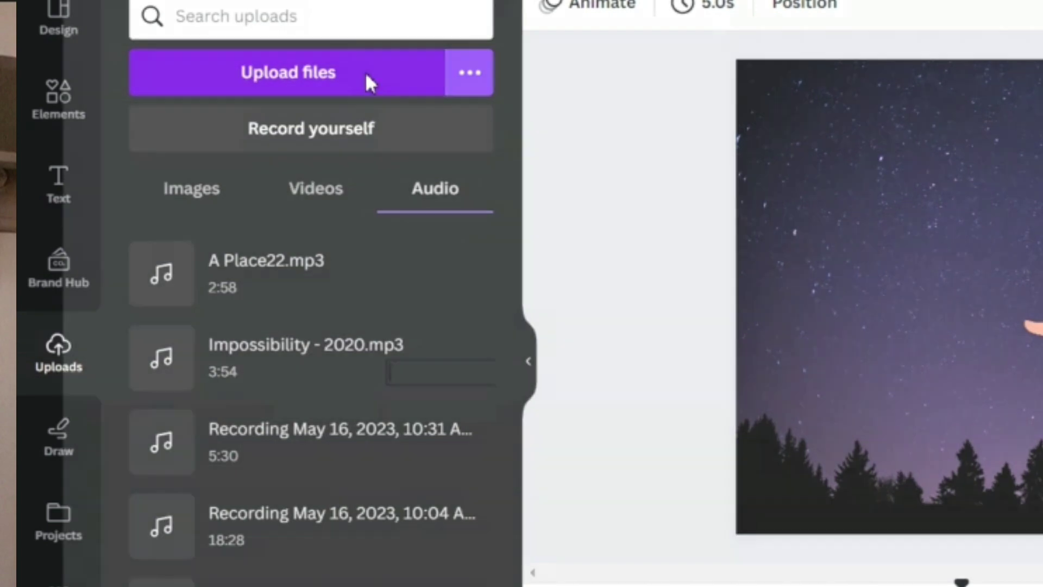